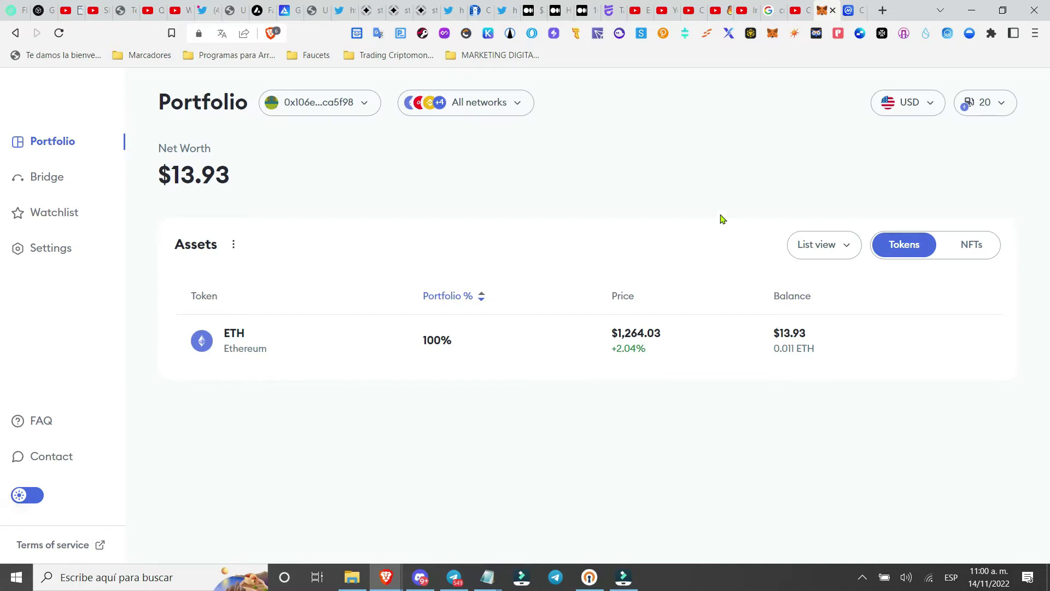
- Look at the token bridging page and return to the portfolio overview
left_click(18, 188)
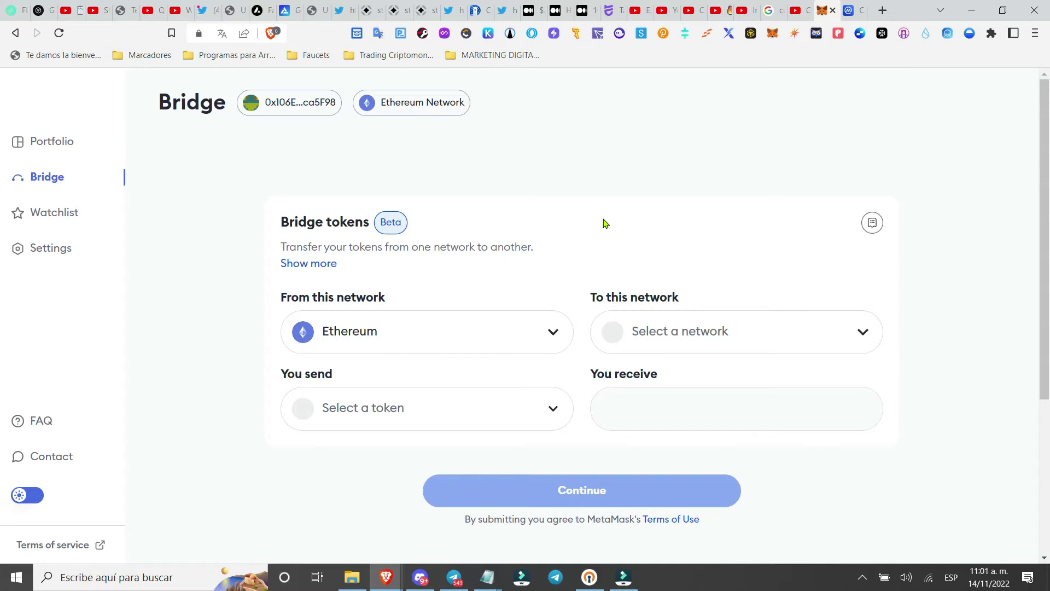
left_click(34, 157)
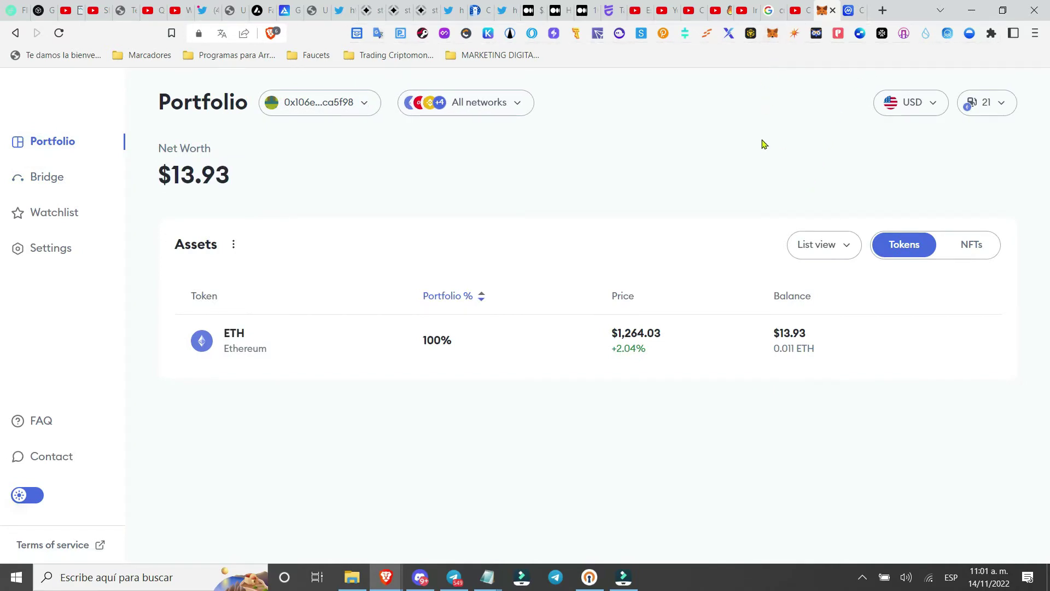
- View the account details in the MetaMask wallet extension, and close the wallet
left_click(772, 33)
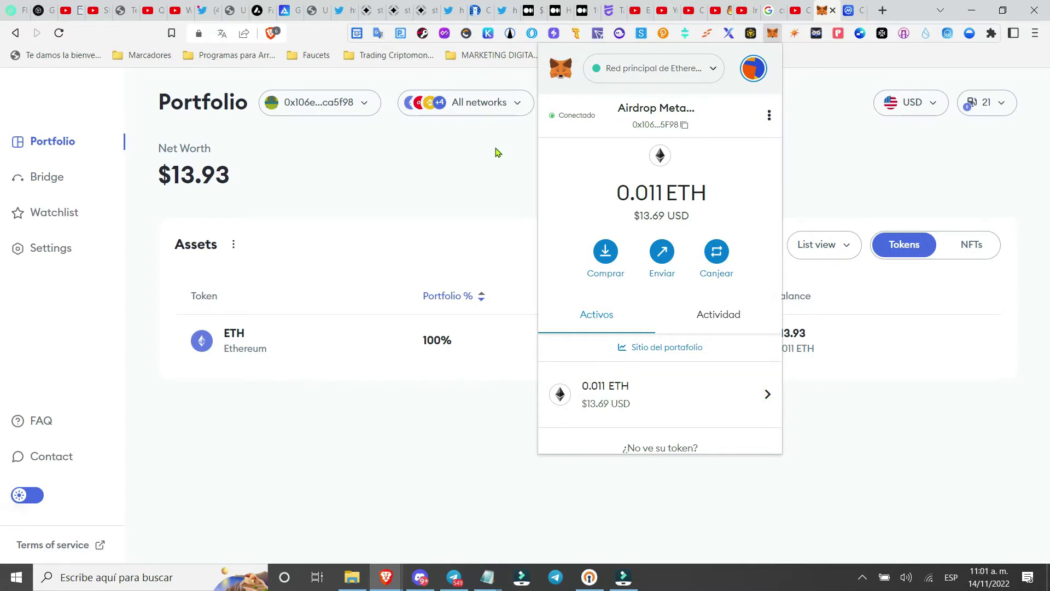
left_click(769, 117)
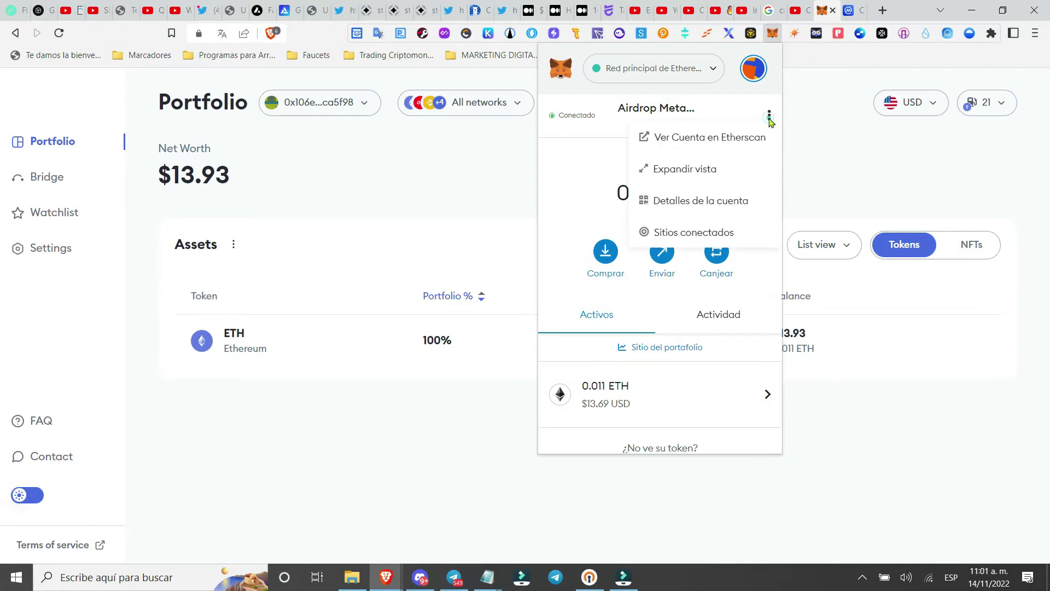
left_click(711, 181)
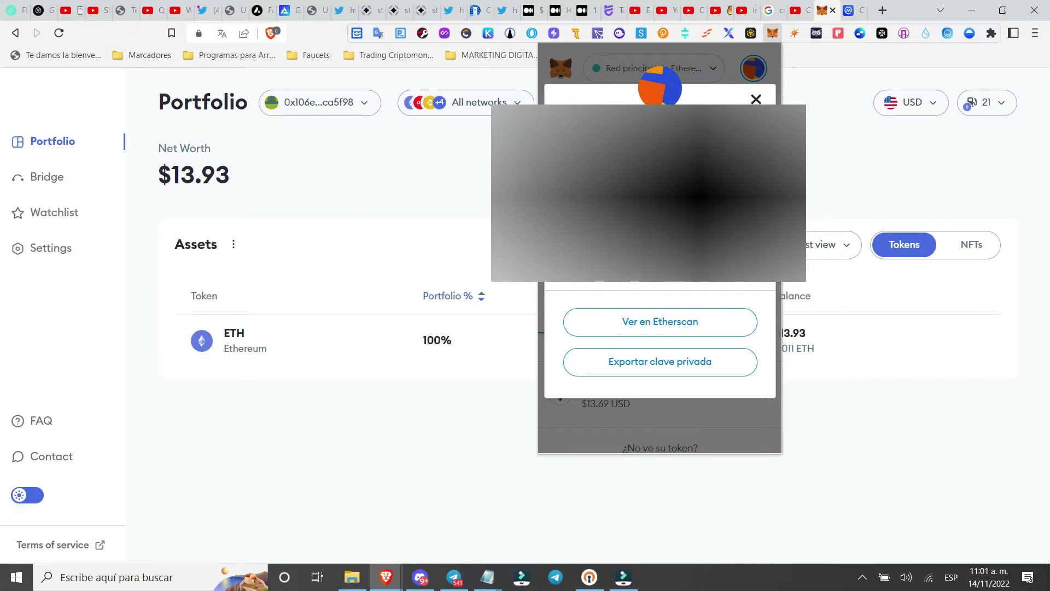
left_click(756, 100)
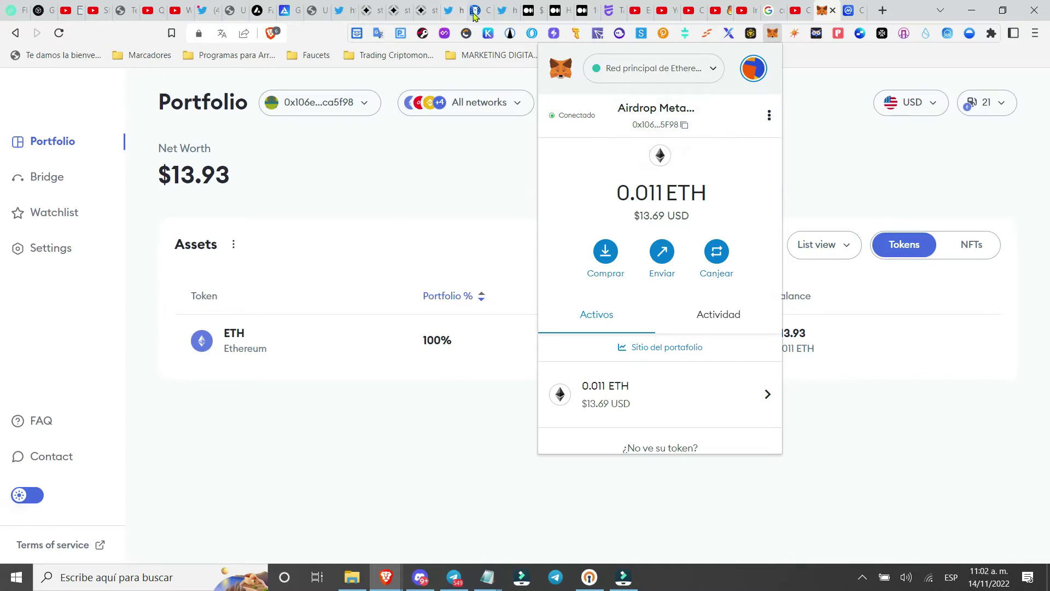
left_click(384, 204)
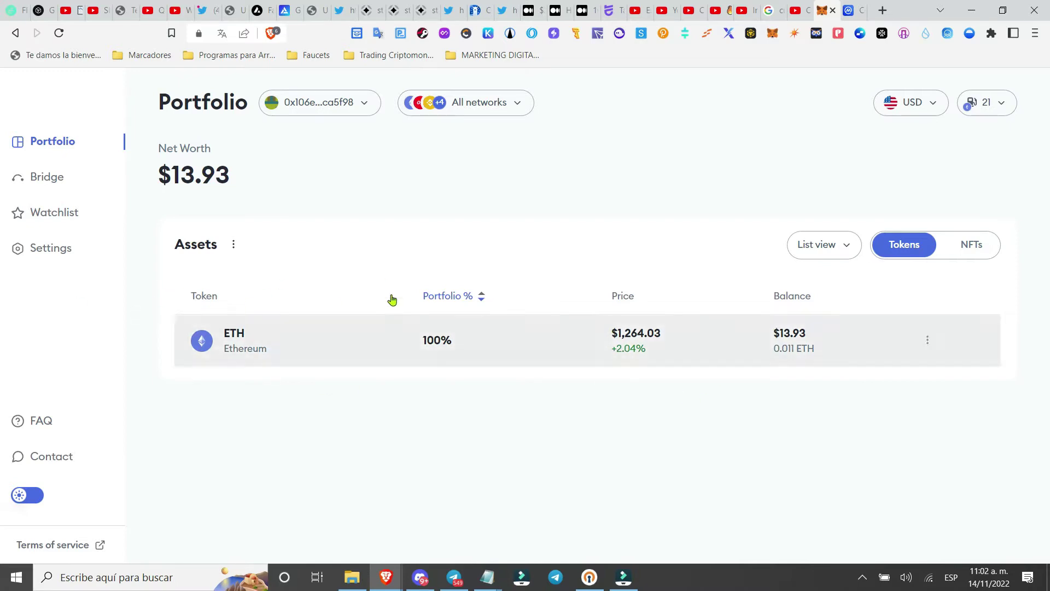
- Look through the portfolio's network, gas price and display currency choices, leaving the selections as they are
left_click(486, 100)
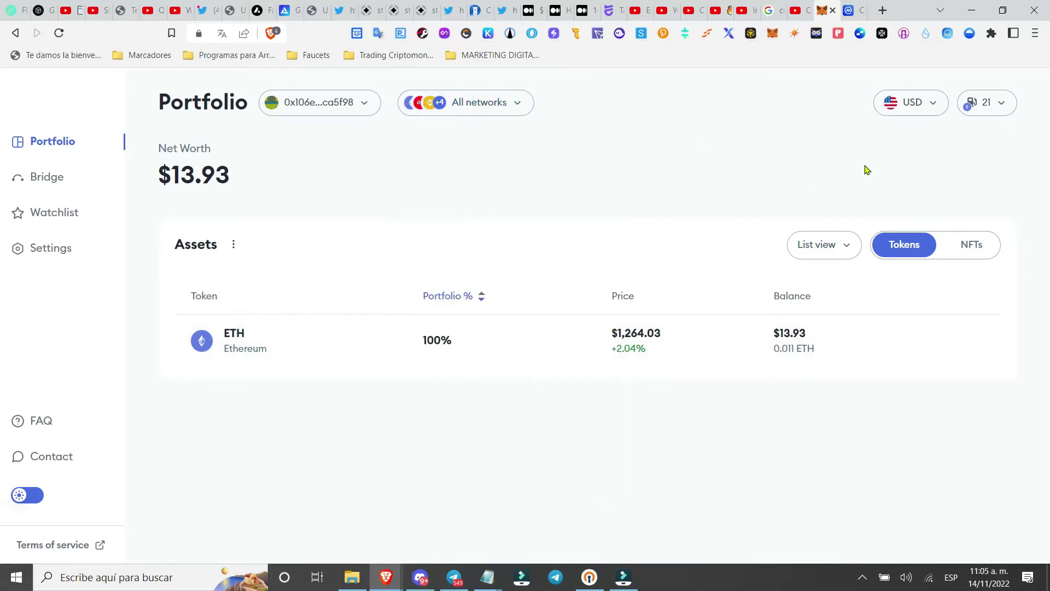
left_click(978, 112)
left_click(893, 114)
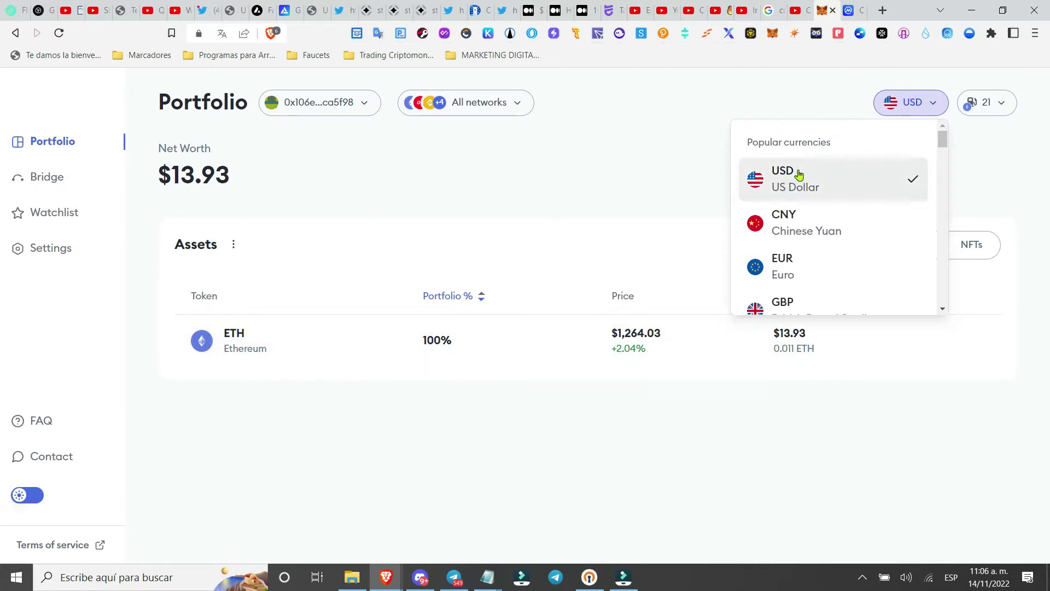
scroll(815, 213, "down", 2)
scroll(819, 208, "up", 1)
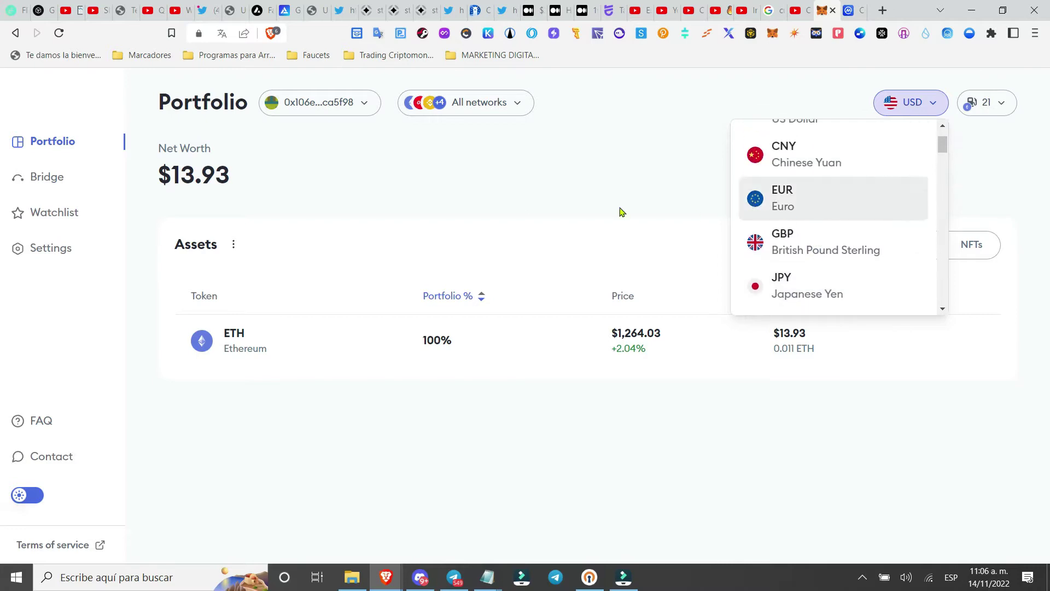
scroll(837, 227, "down", 4)
scroll(832, 230, "down", 4)
scroll(826, 227, "down", 2)
scroll(826, 227, "down", 2)
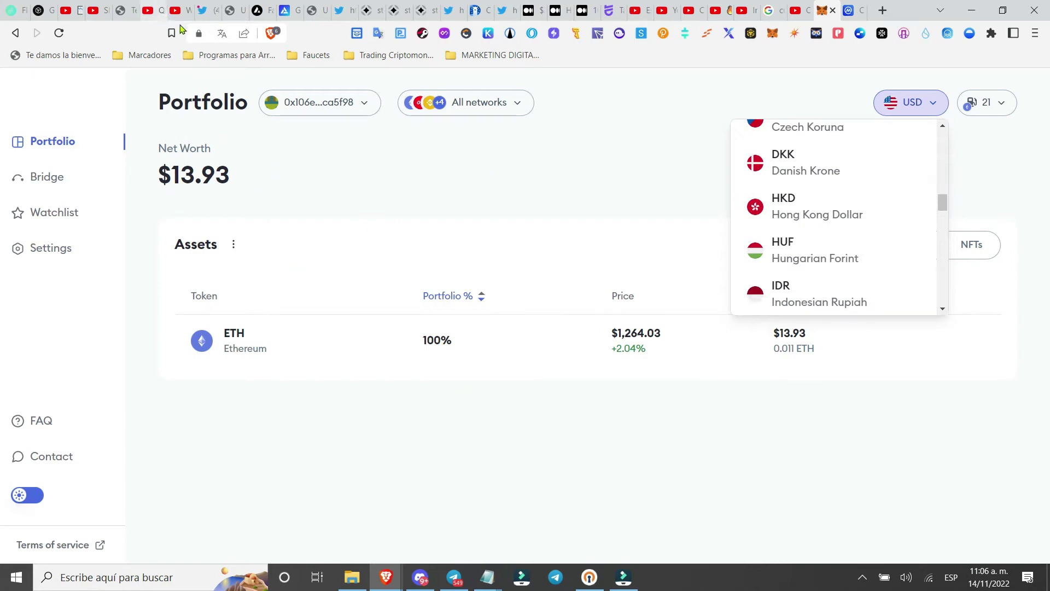
left_click(562, 145)
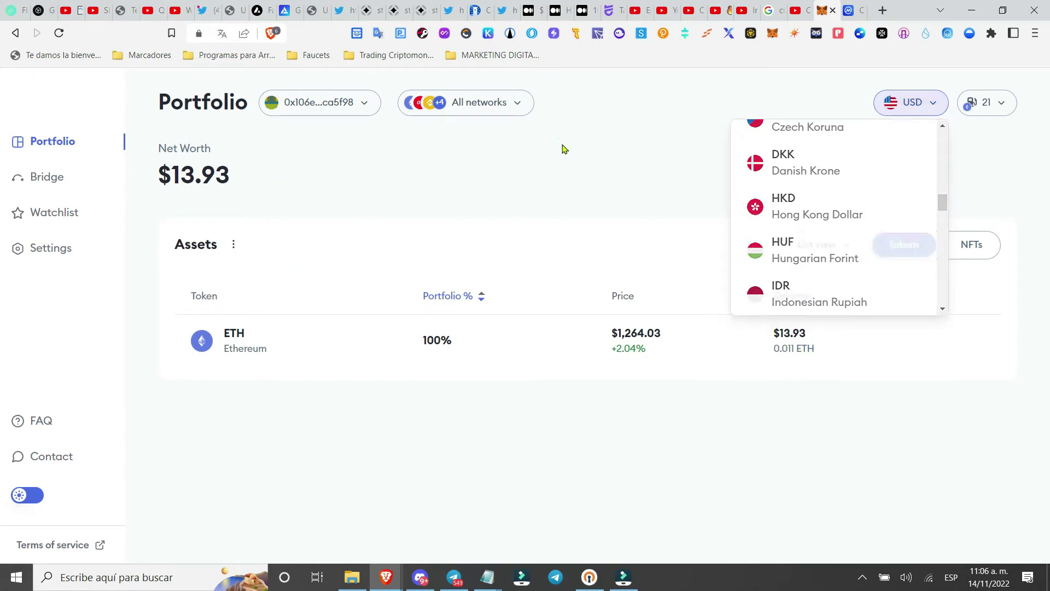
- Set up a token bridge transfer of 0.001 ETH from Ethereum to Polygon
left_click(89, 189)
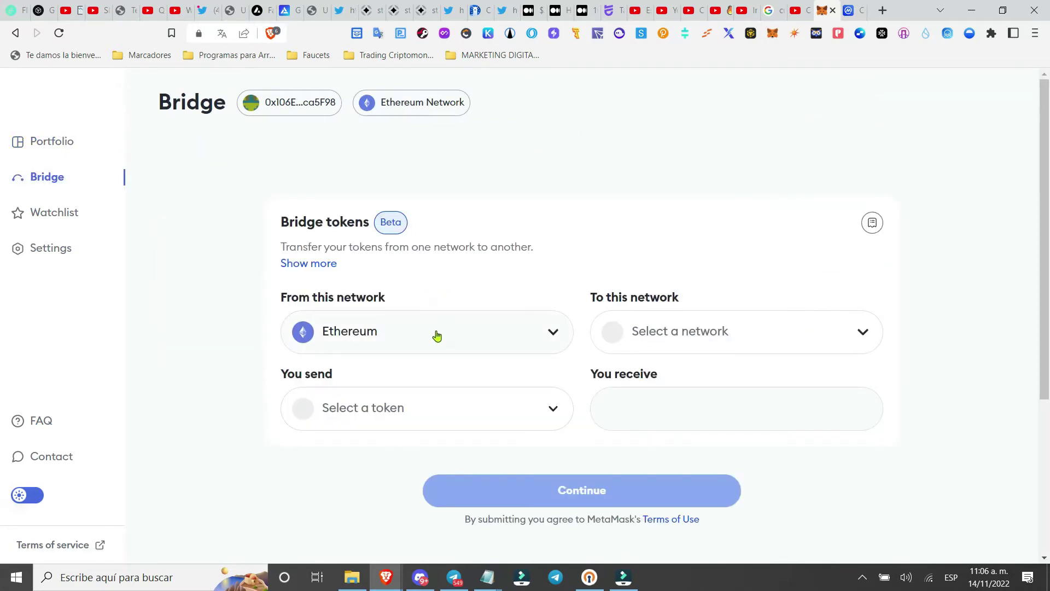
left_click(714, 345)
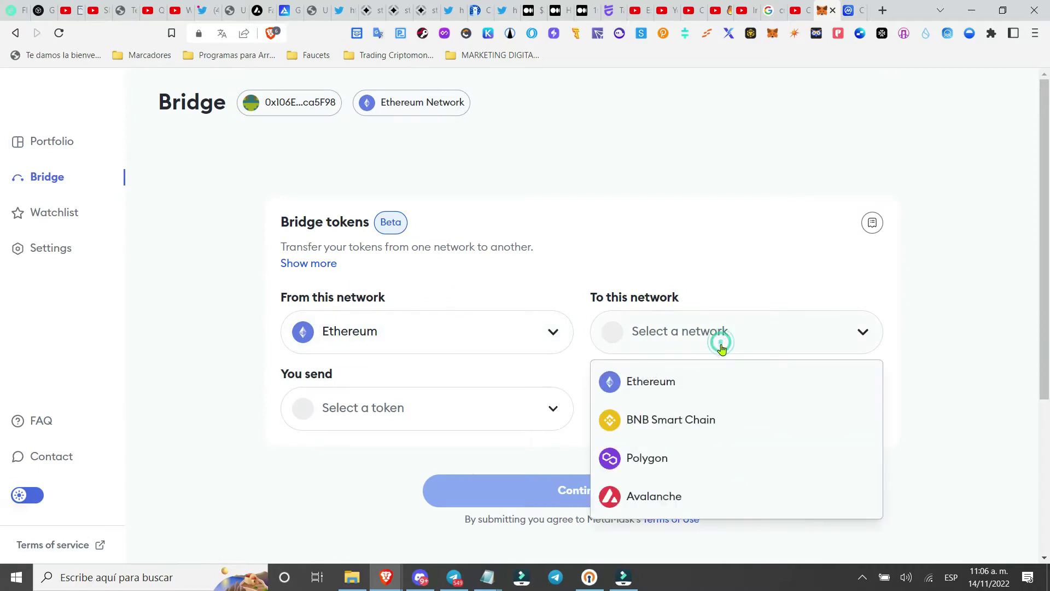
left_click(672, 457)
left_click(364, 408)
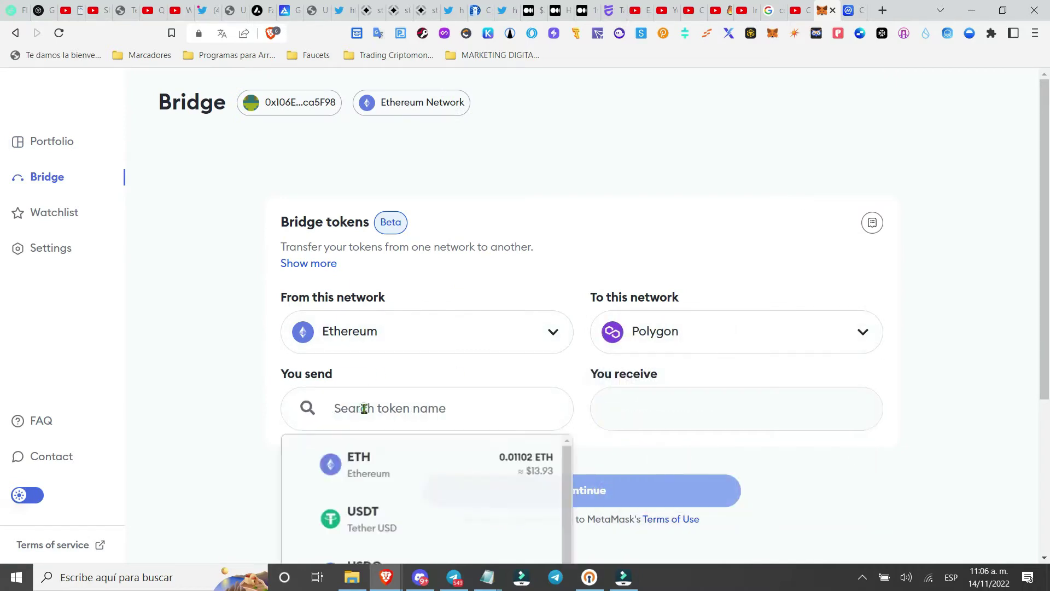
left_click(366, 468)
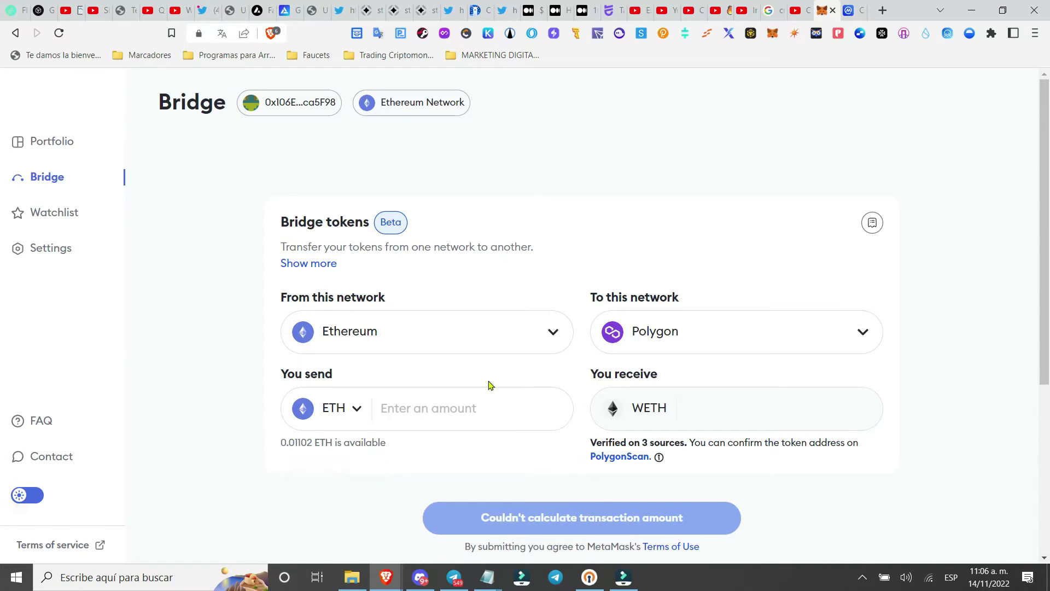
type("0.001")
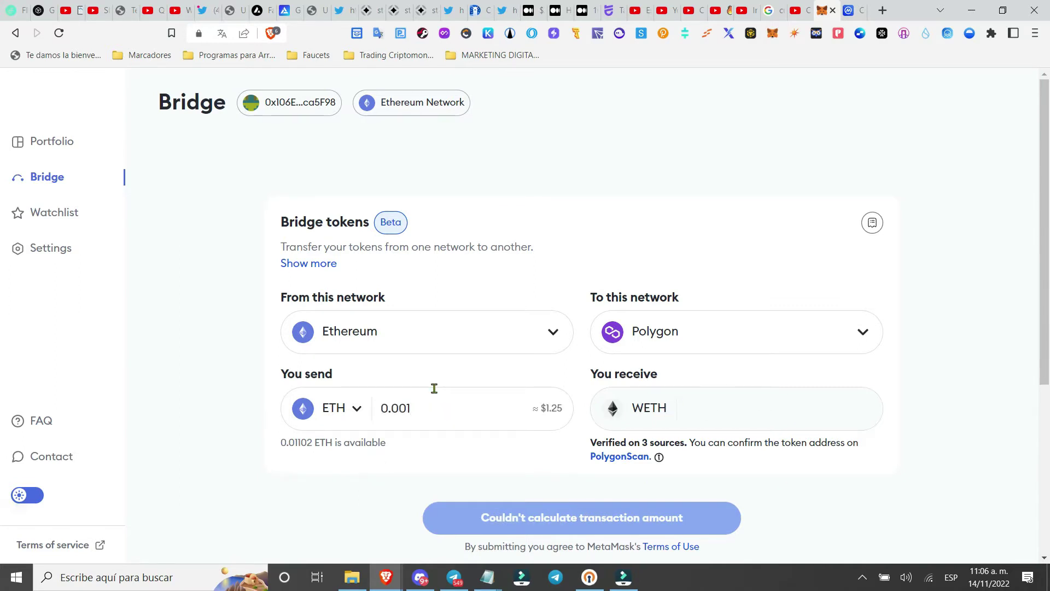
- Examine the Hop Bridge quote's timeline and costs, and compare it with the alternative bridge provider
scroll(445, 342, "down", 1)
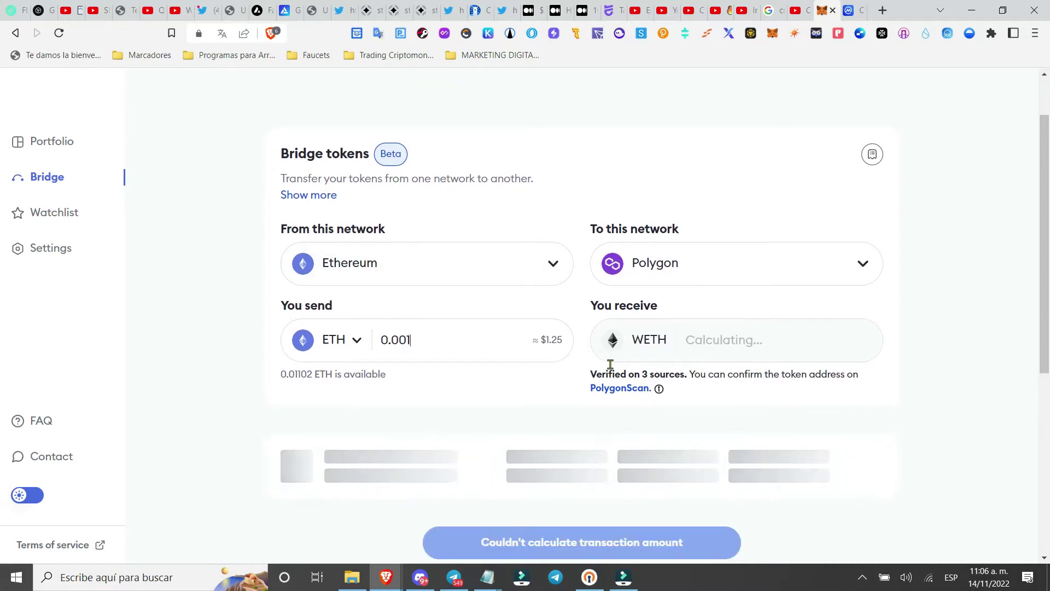
scroll(610, 364, "down", 2)
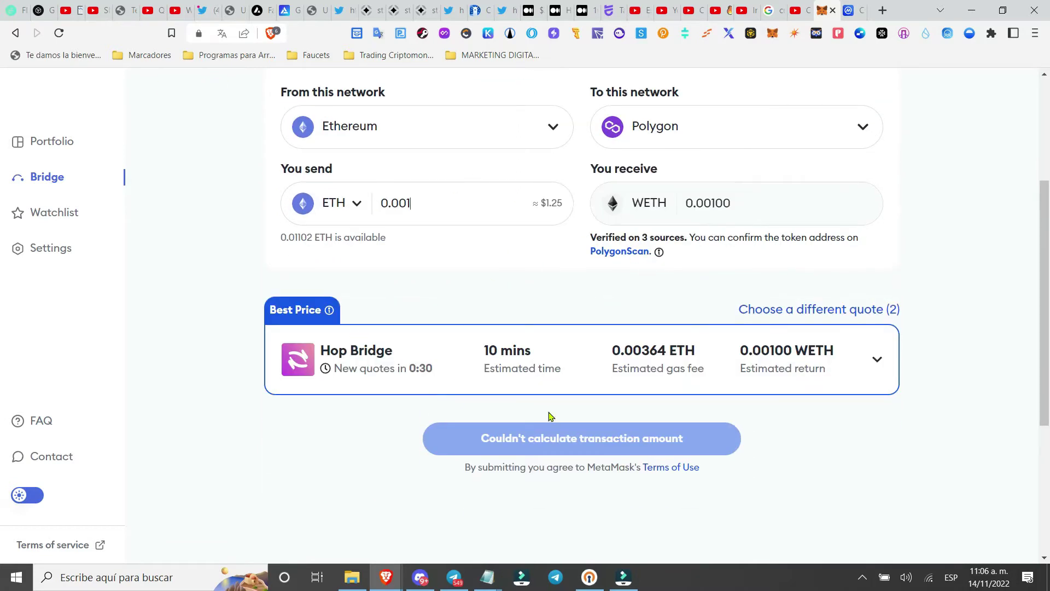
left_click(878, 358)
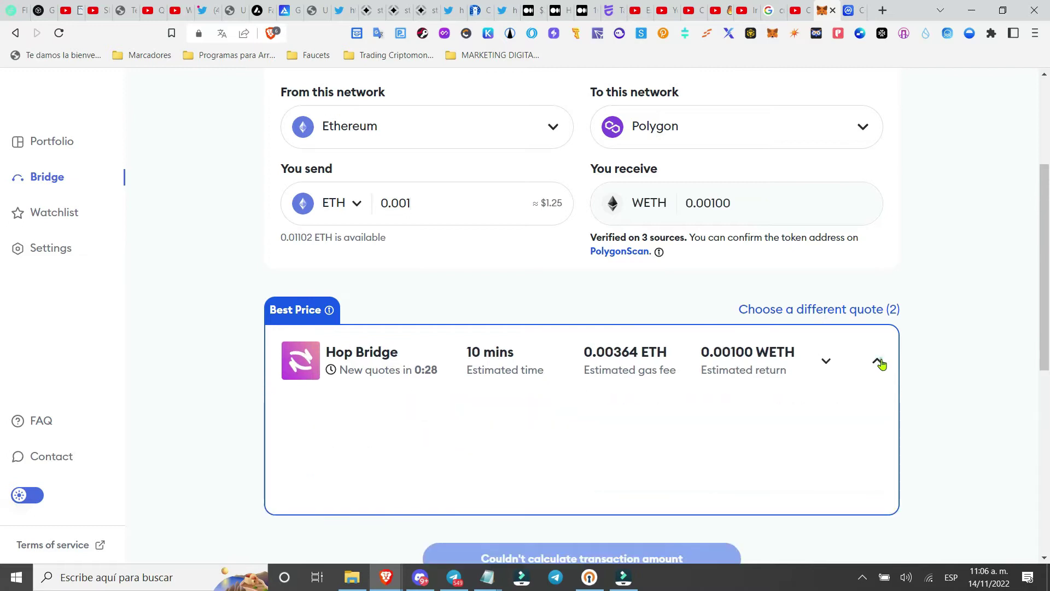
left_click(847, 310)
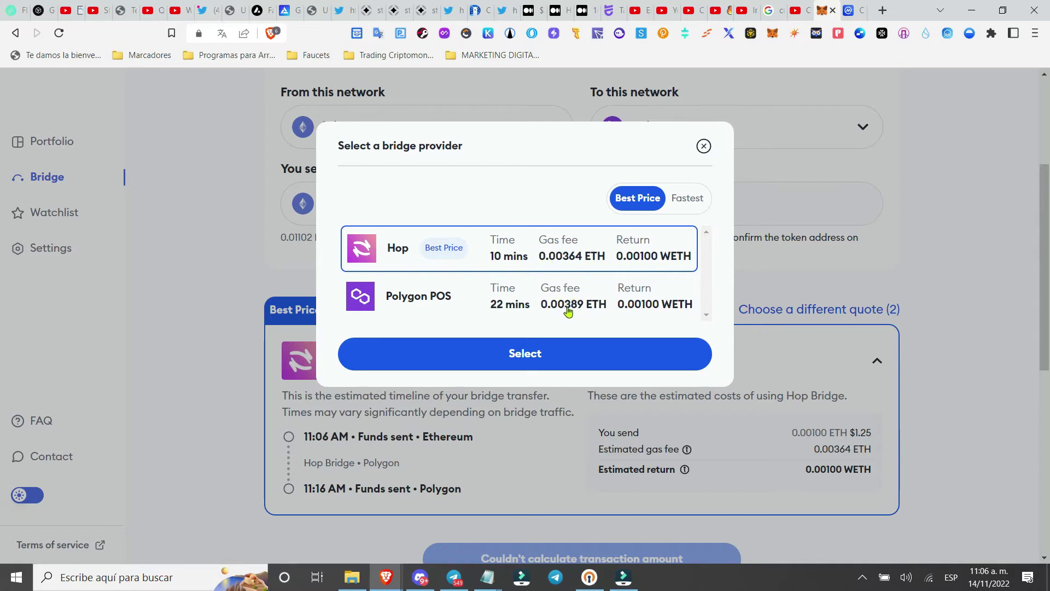
left_click(703, 146)
scroll(403, 333, "down", 2)
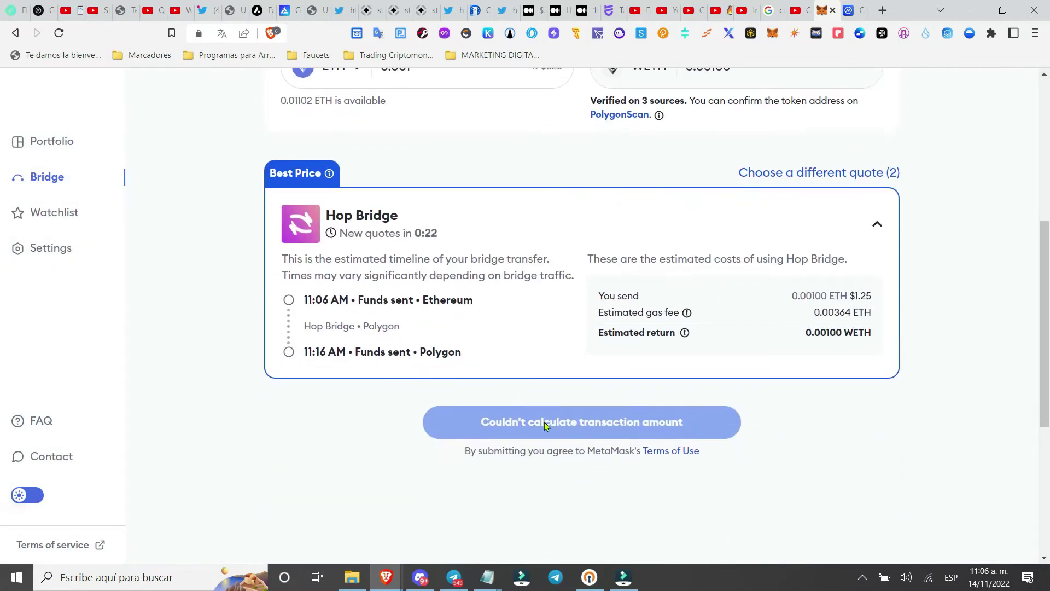
- Submit the bridge transfer, confirm the transaction in MetaMask, and check the wallet
left_click(532, 515)
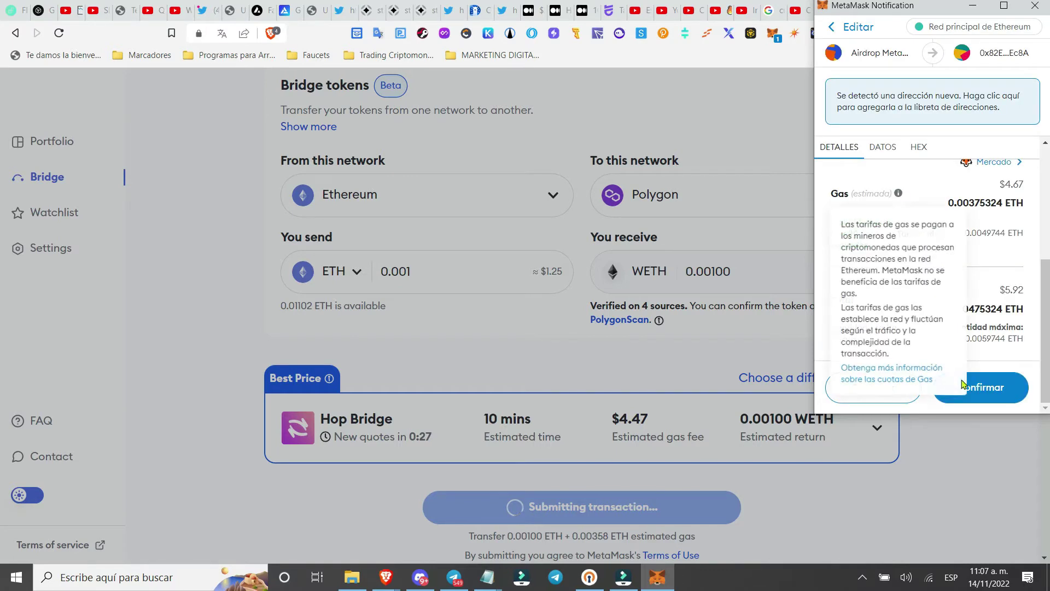
left_click(993, 385)
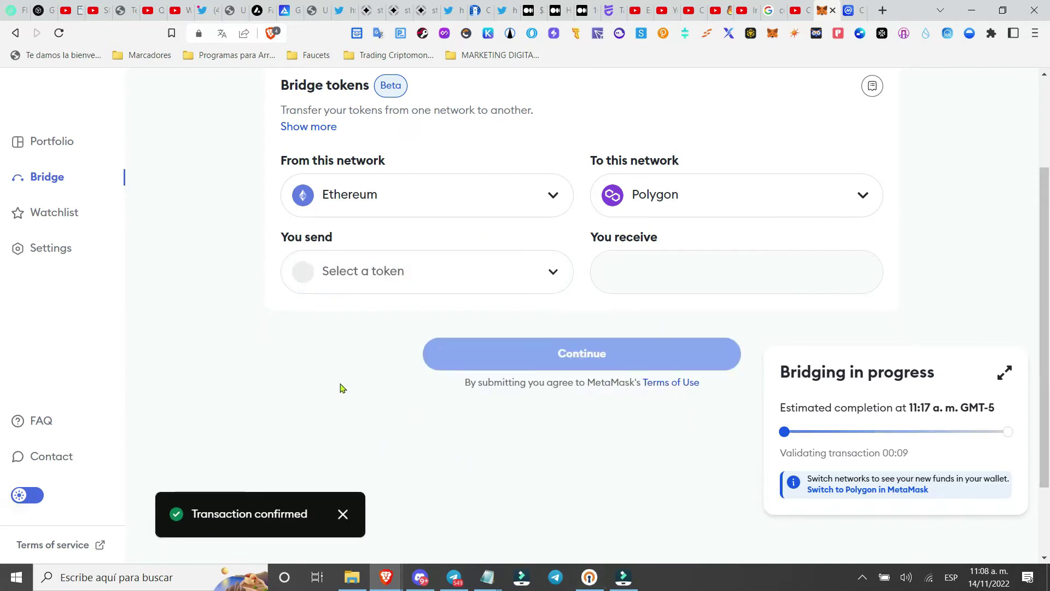
left_click(773, 33)
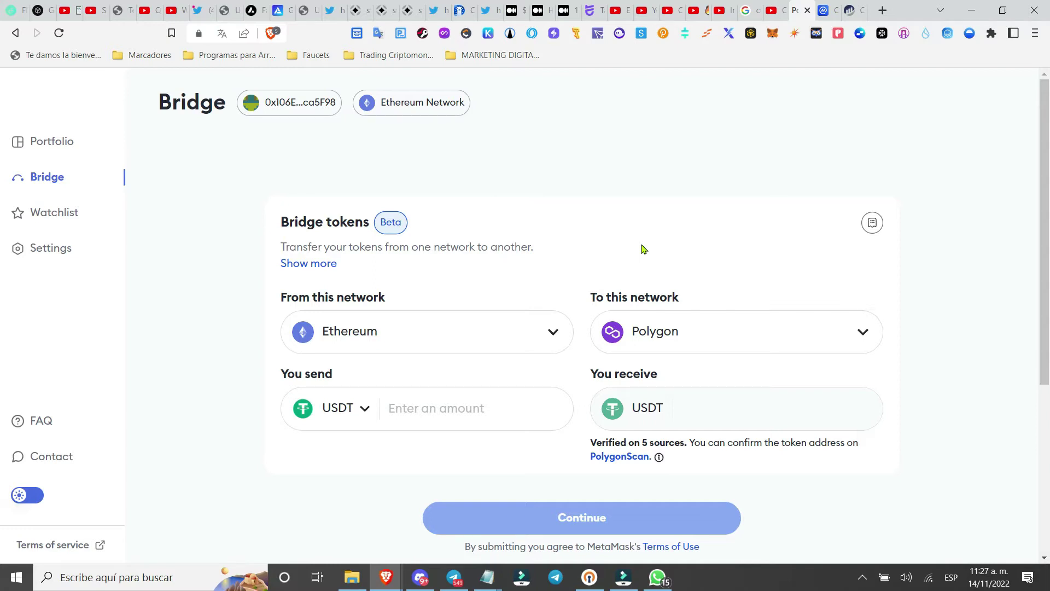
- Review the destination networks available for bridging from Ethereum, keeping Polygon selected
left_click(705, 330)
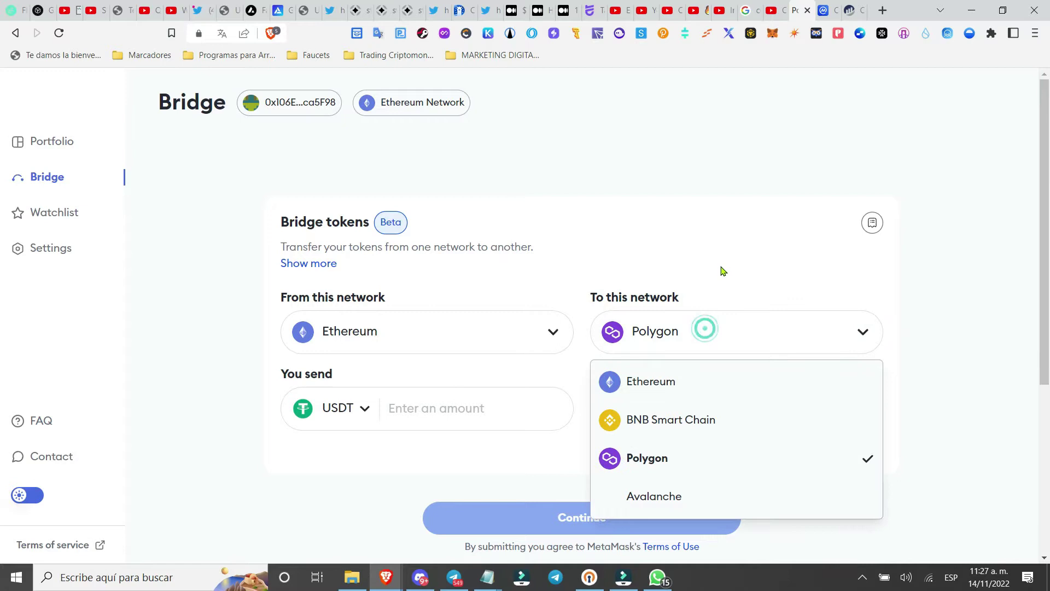
scroll(721, 271, "down", 1)
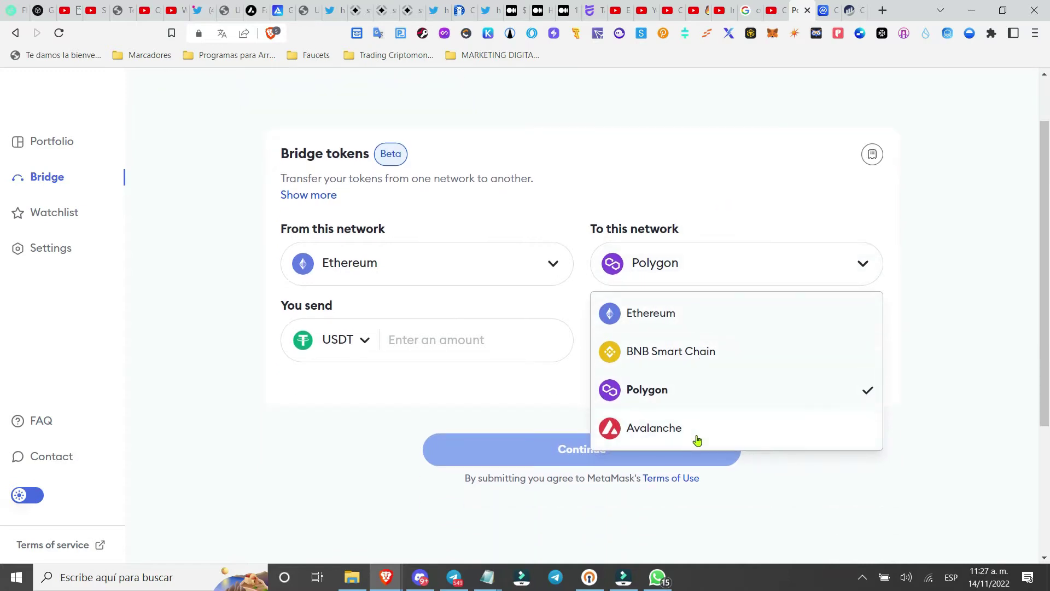
left_click(728, 172)
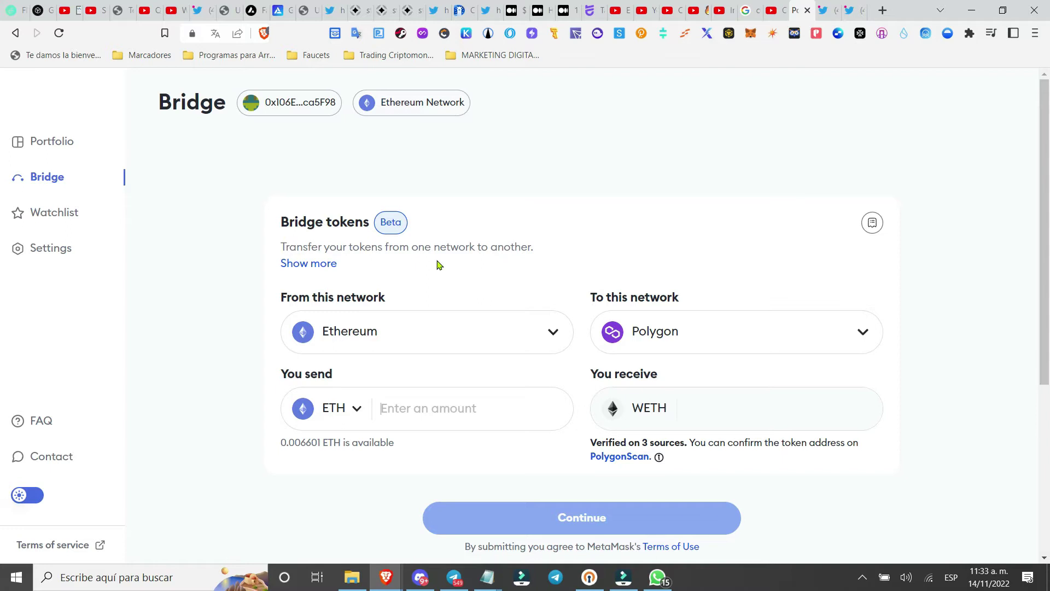
- Switch to Twitter and translate MetaMask's tweet announcing the bridge feature
left_click(846, 12)
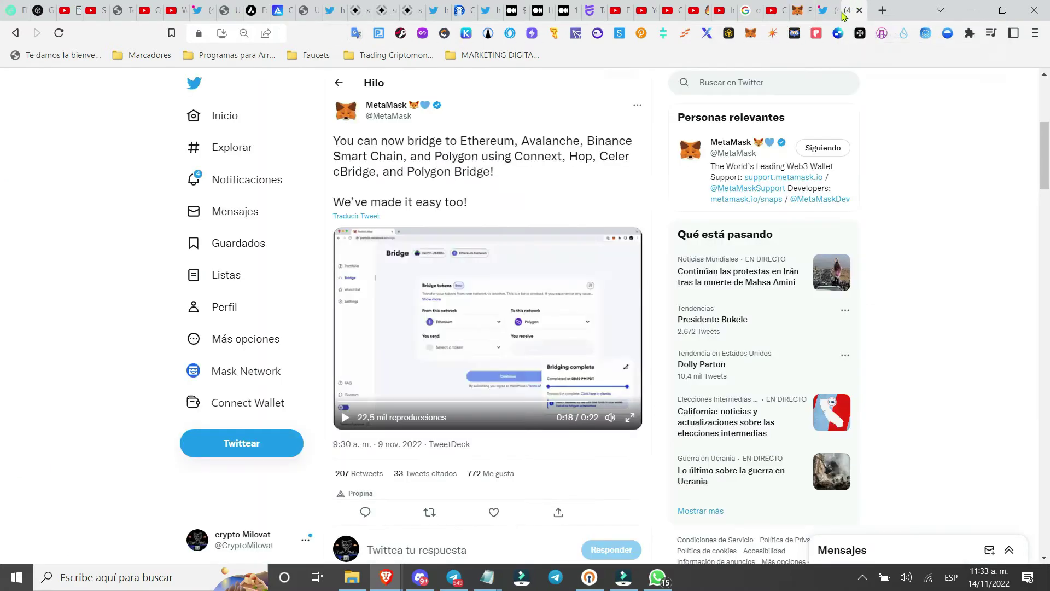
left_click(359, 218)
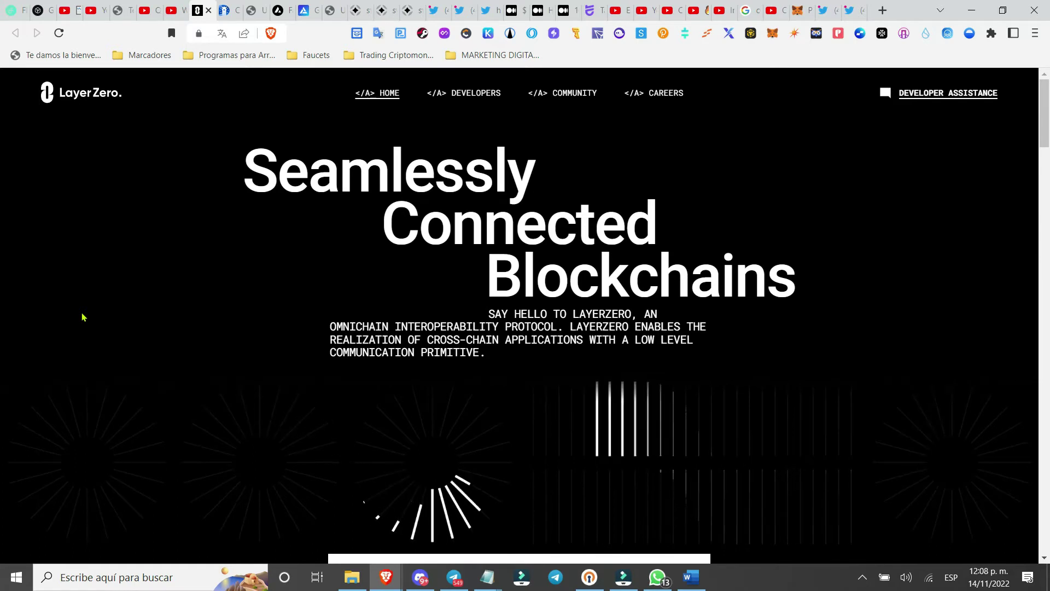
- Read the LayerZero home page from its introduction through the Core Concept section
scroll(83, 318, "down", 4)
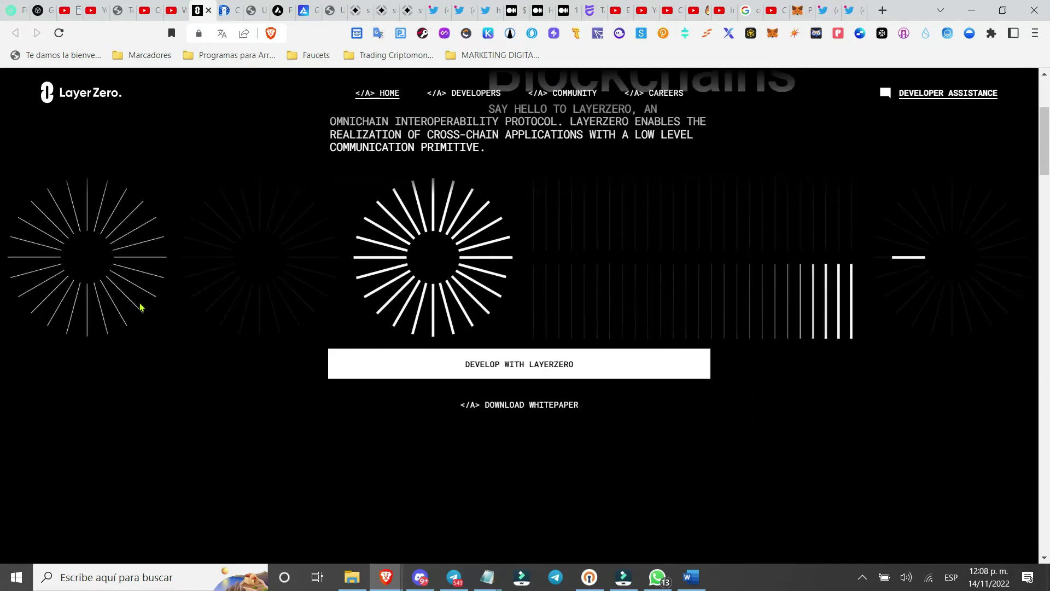
scroll(139, 309, "down", 1)
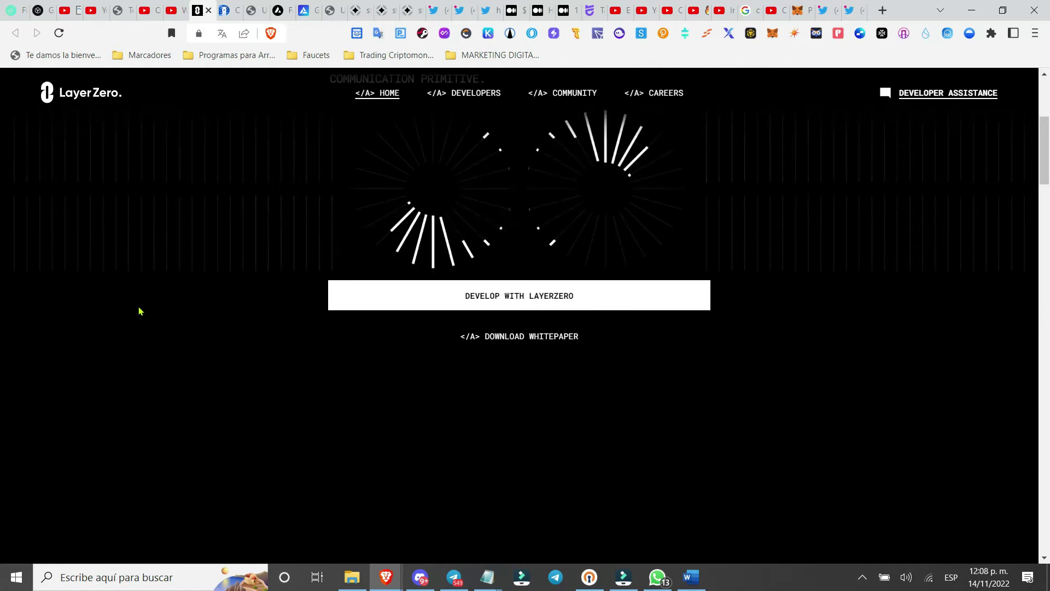
scroll(139, 310, "down", 1)
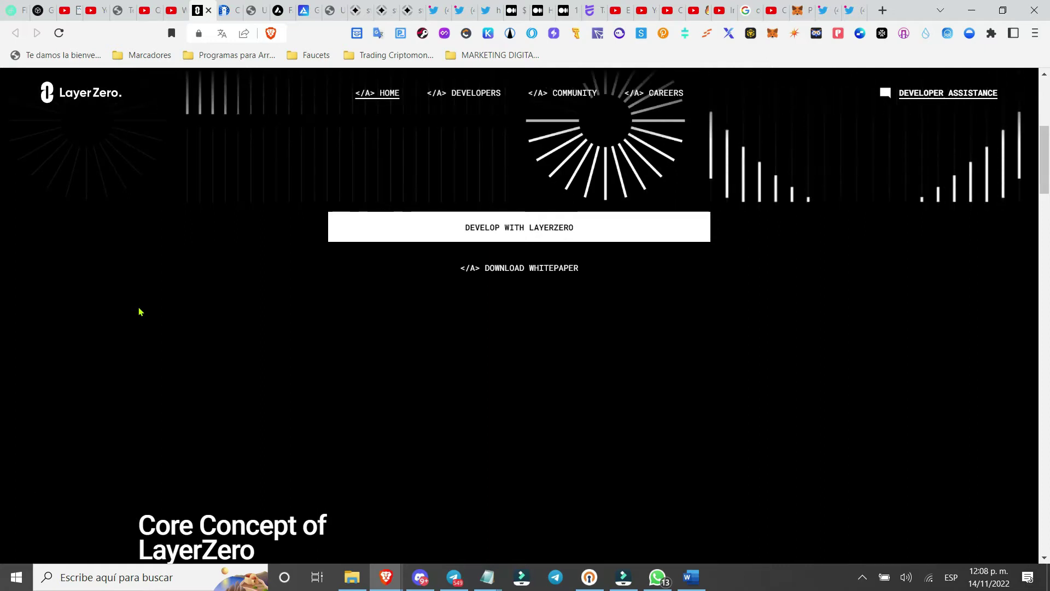
scroll(139, 311, "down", 2)
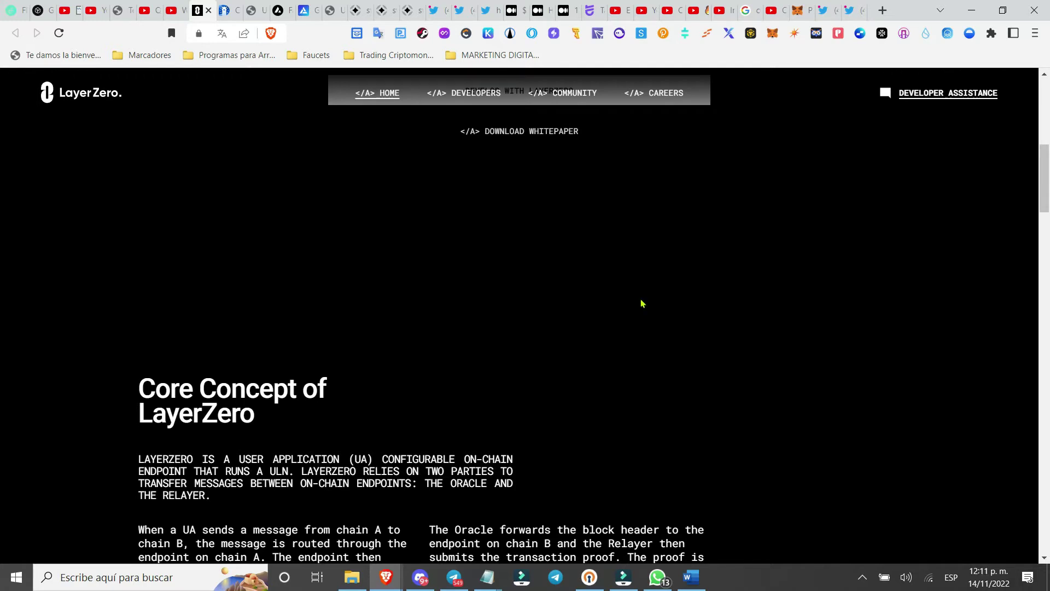
scroll(642, 303, "down", 1)
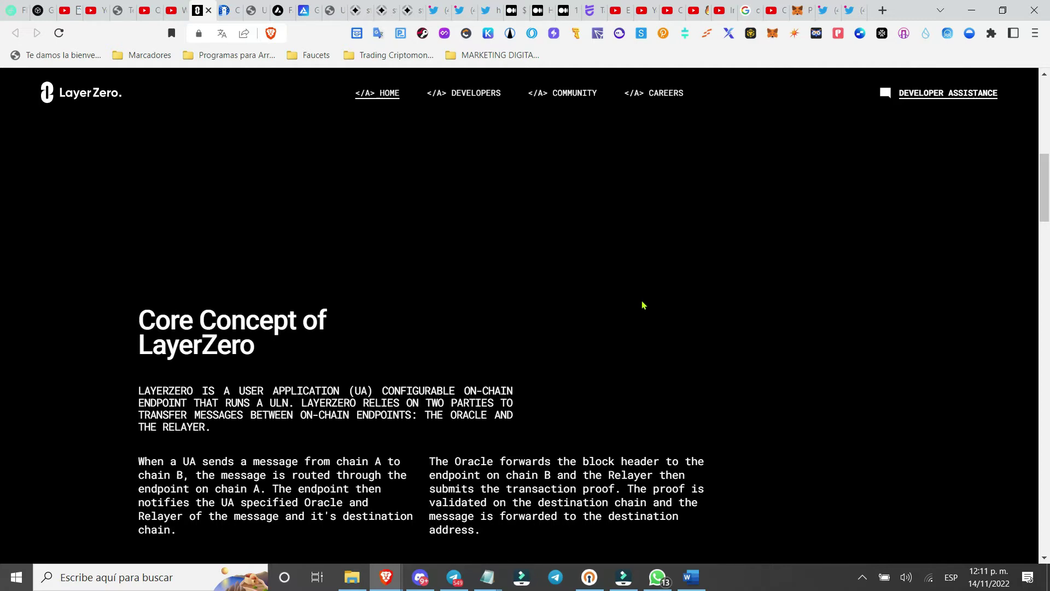
- Read the rest of the LayerZero Core Concept section and examine the investors listed under Funds
scroll(644, 305, "down", 1)
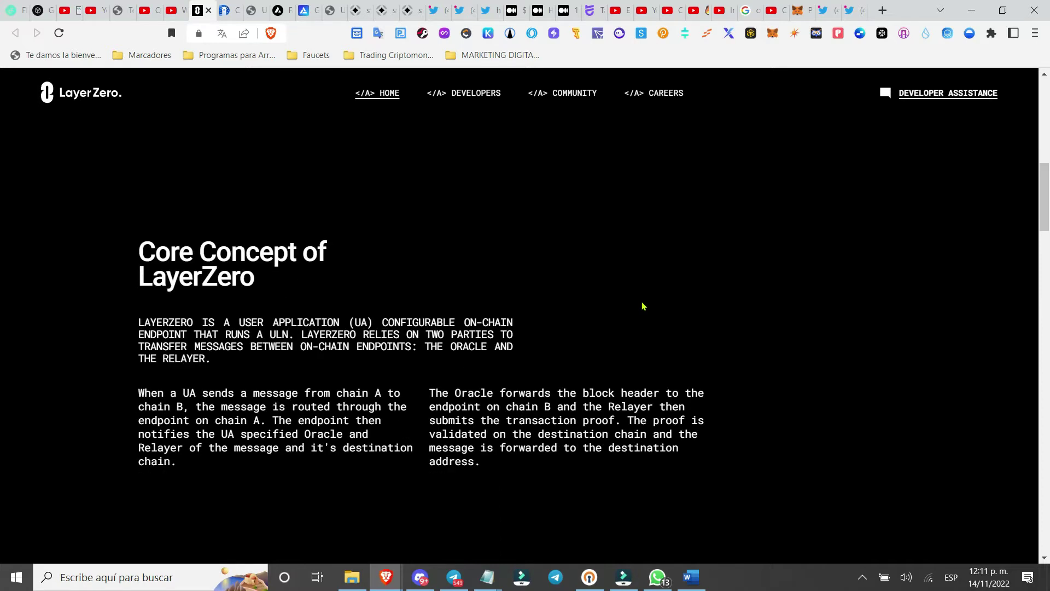
scroll(643, 305, "down", 2)
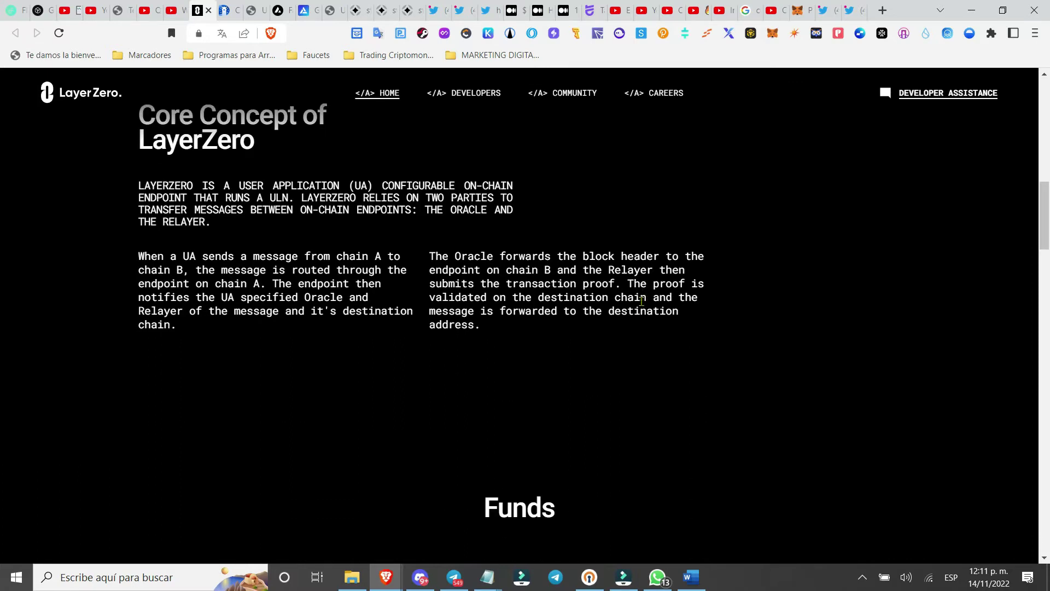
scroll(641, 302, "down", 1)
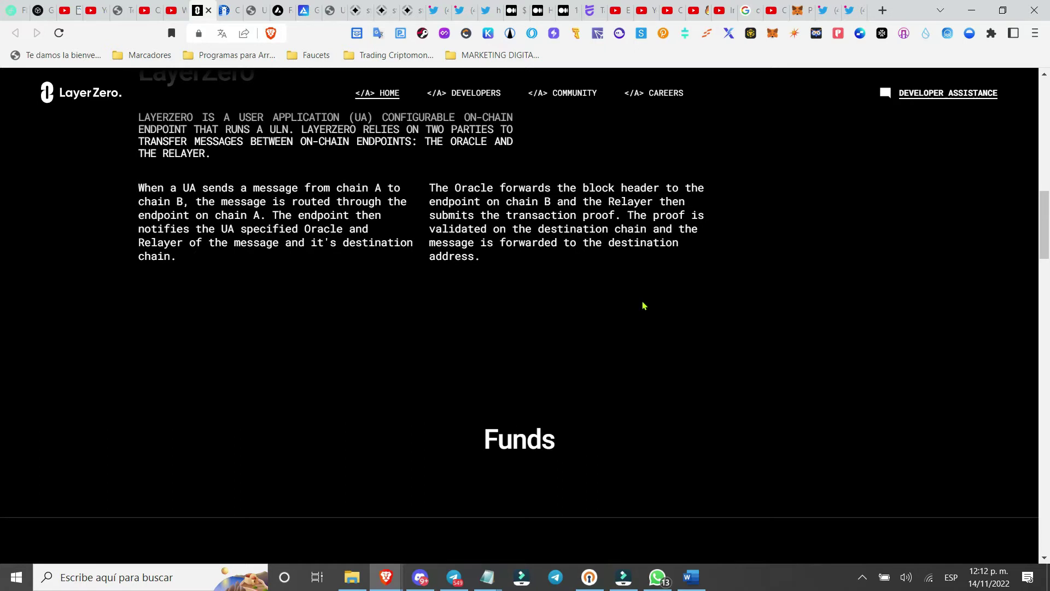
scroll(644, 305, "up", 1)
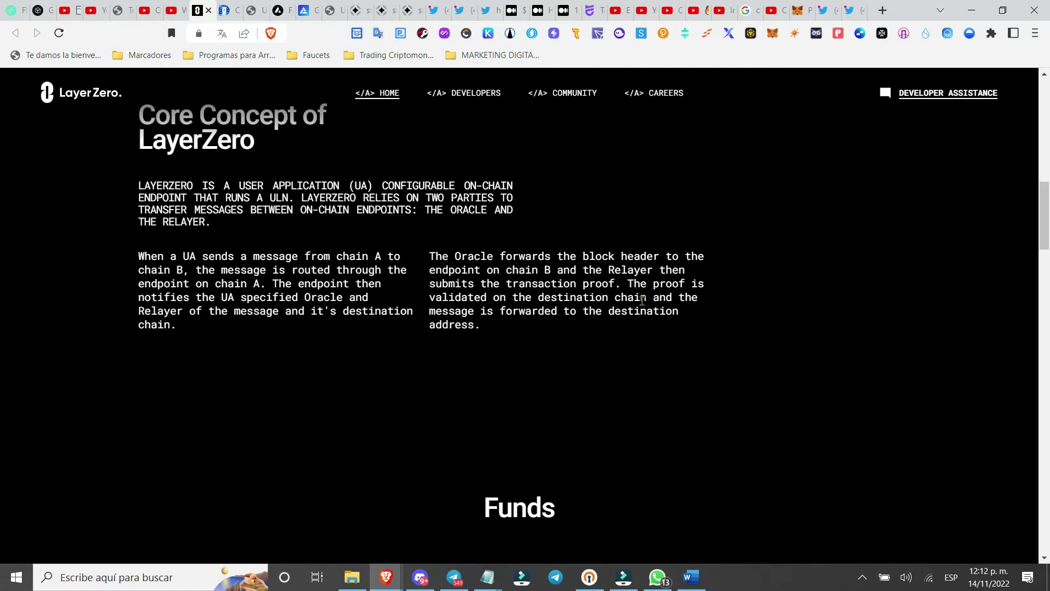
scroll(642, 300, "down", 1)
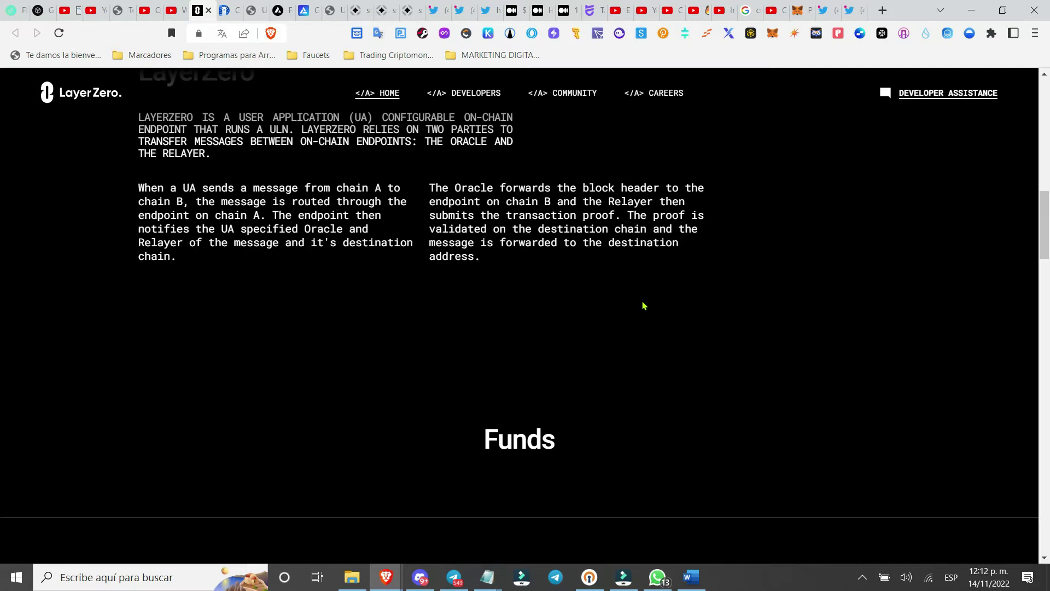
scroll(644, 305, "down", 2)
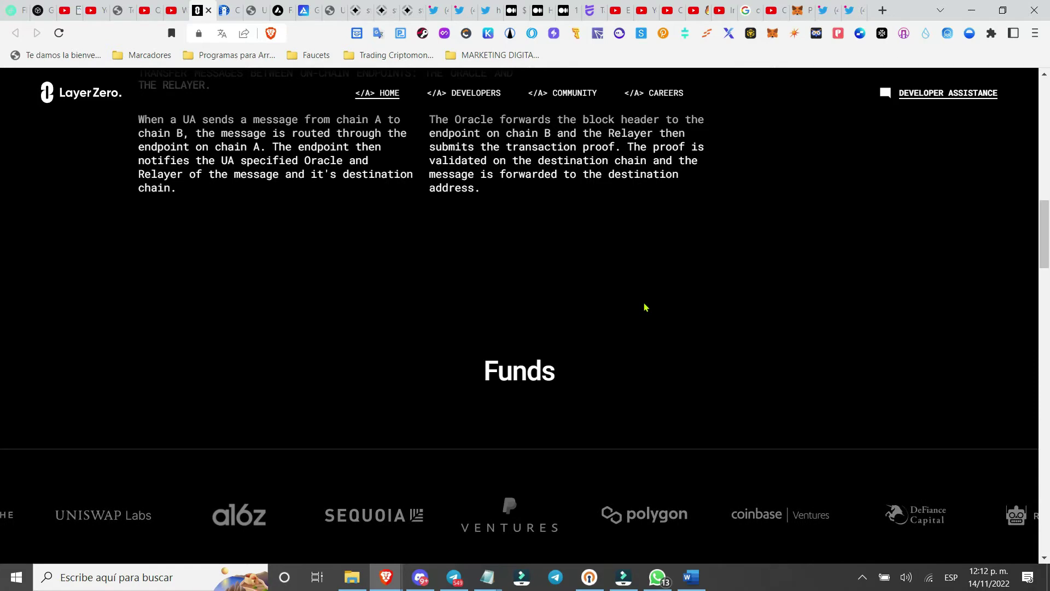
scroll(645, 308, "down", 3)
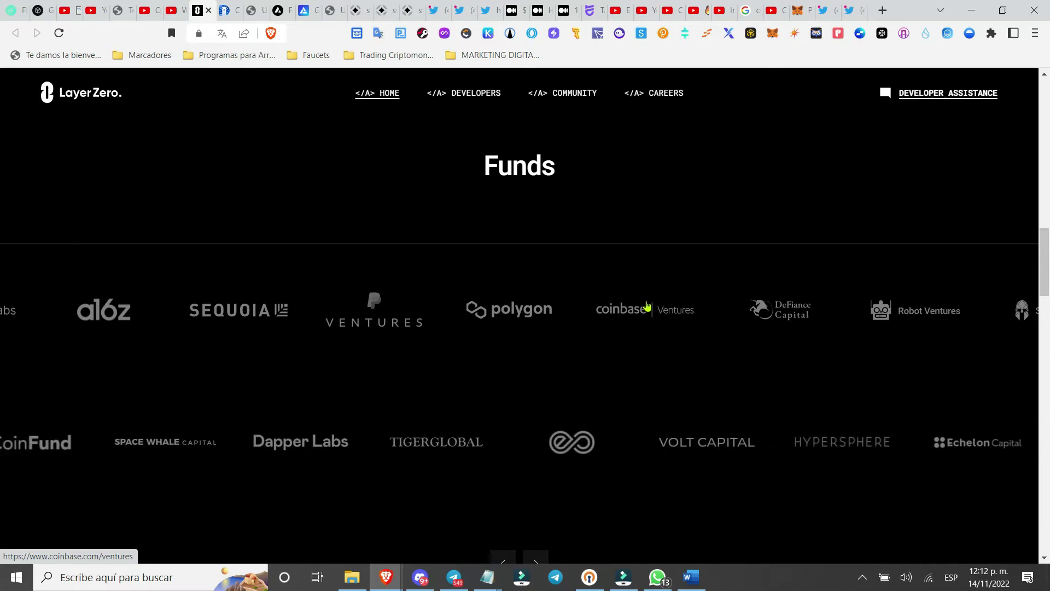
scroll(647, 306, "down", 2)
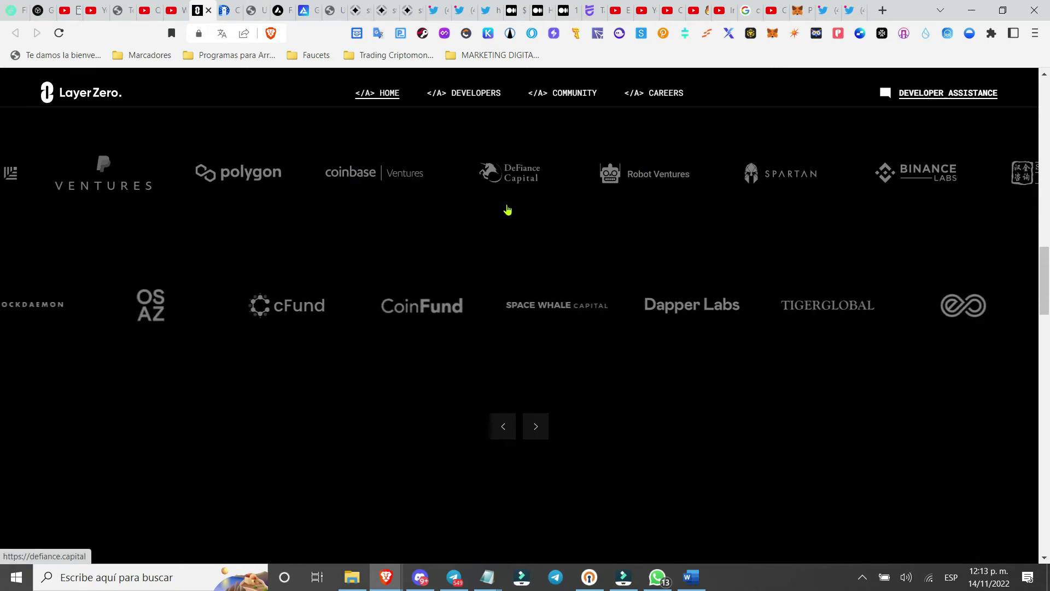
scroll(302, 241, "up", 5)
scroll(306, 215, "up", 10)
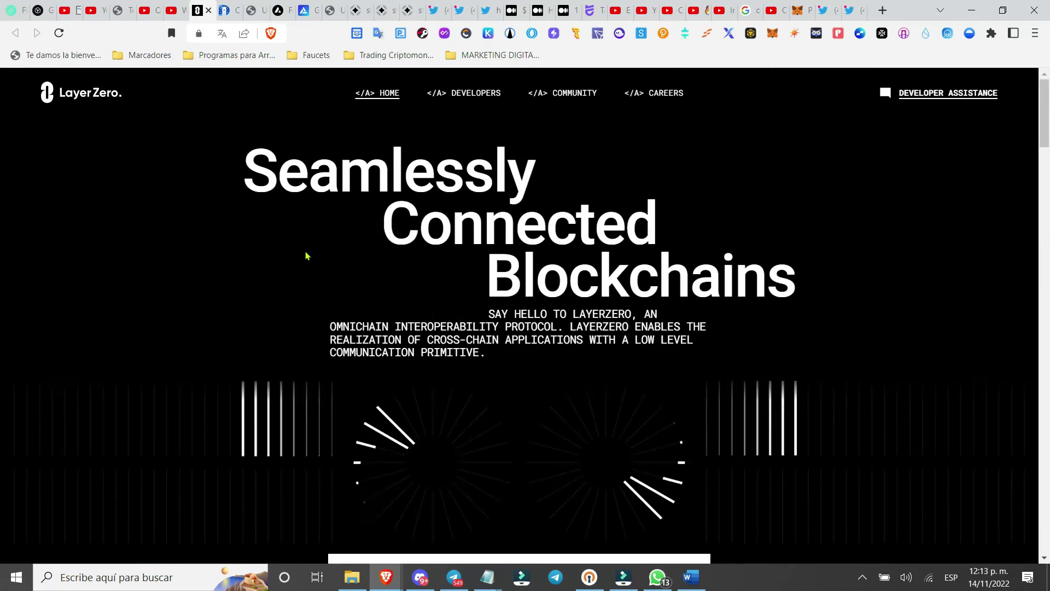
- Switch to ChainList and connect the MetaMask wallet, including the Airdrop Metamask account, to the site
left_click(227, 8)
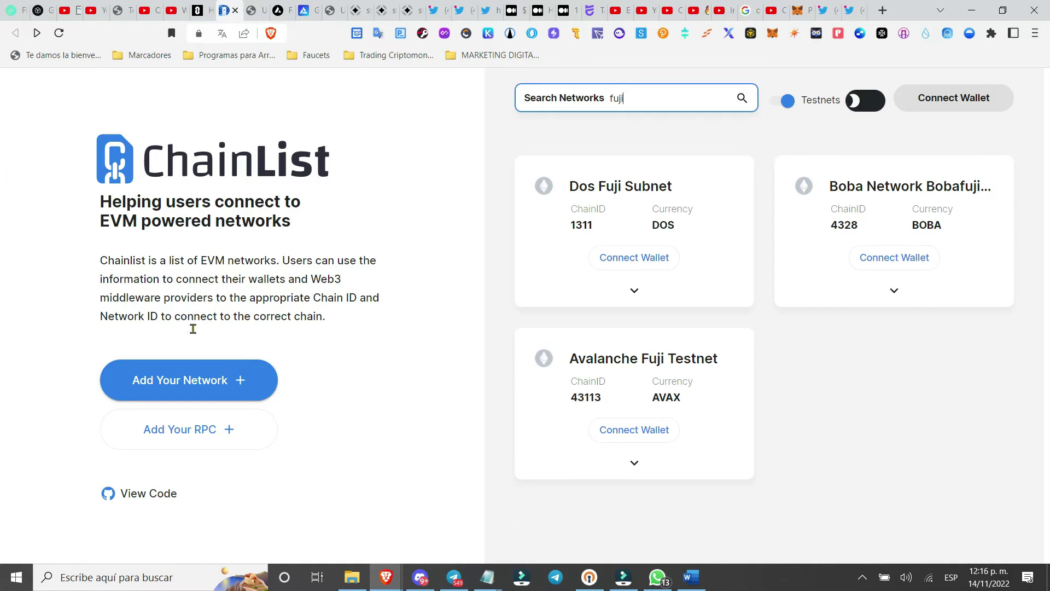
left_click(993, 103)
left_click(772, 33)
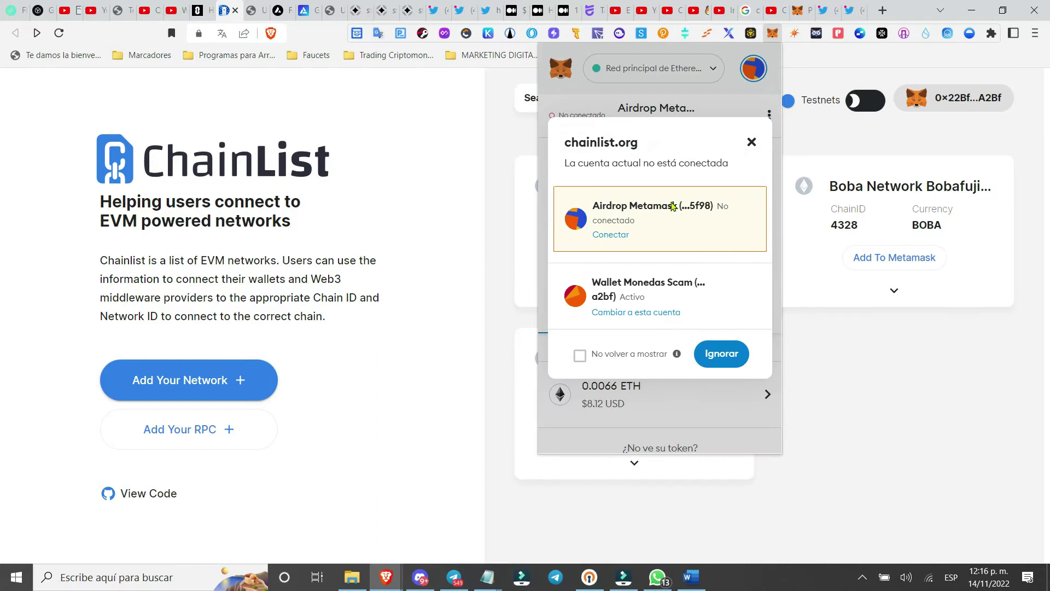
left_click(606, 235)
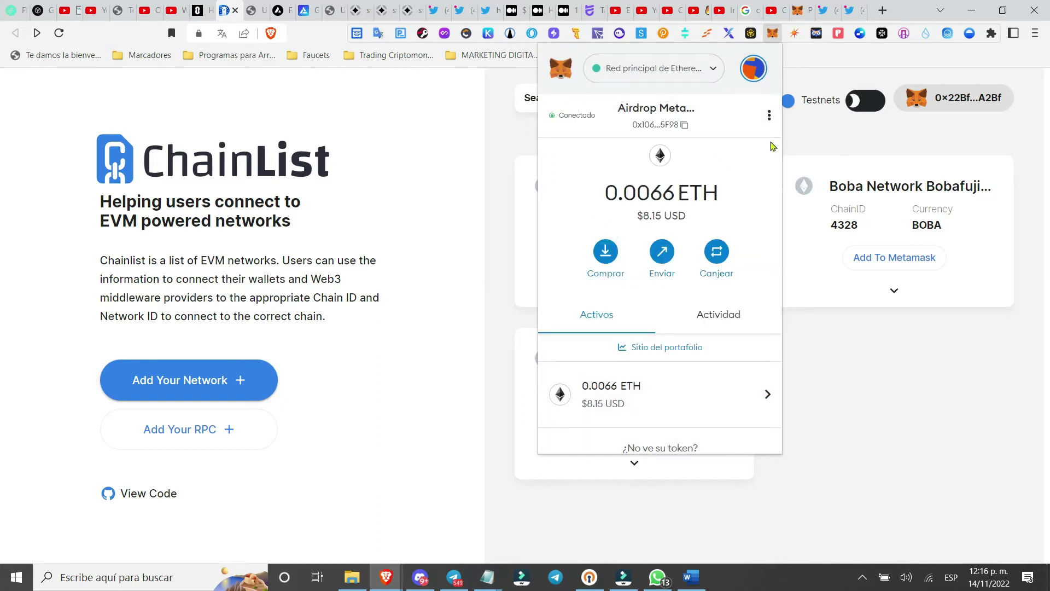
left_click(505, 139)
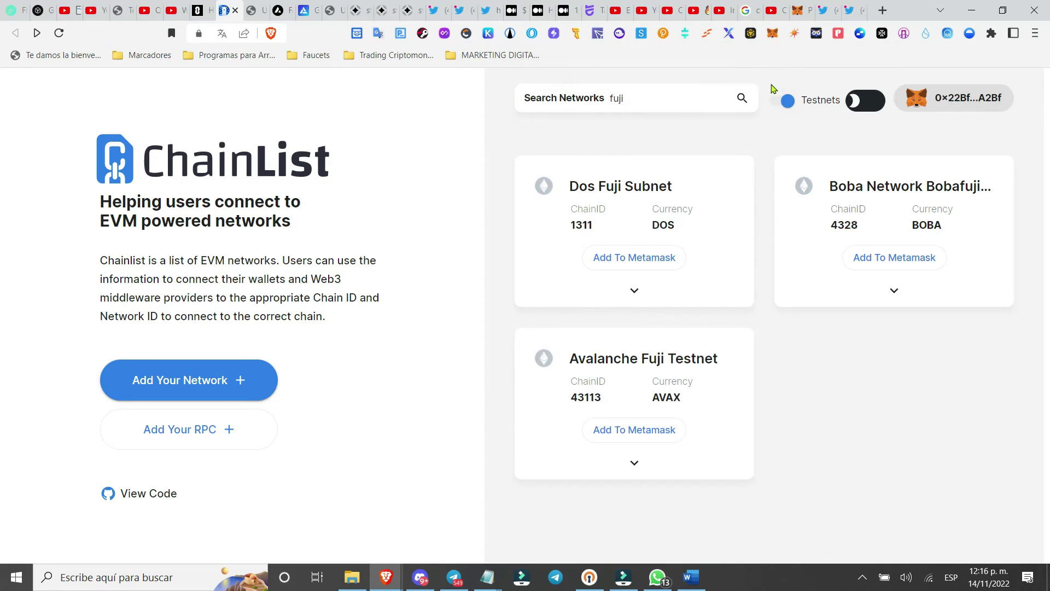
- With testnets included in the fuji network search, add Avalanche Fuji Testnet to MetaMask and approve the request
left_click(615, 98)
left_click(780, 105)
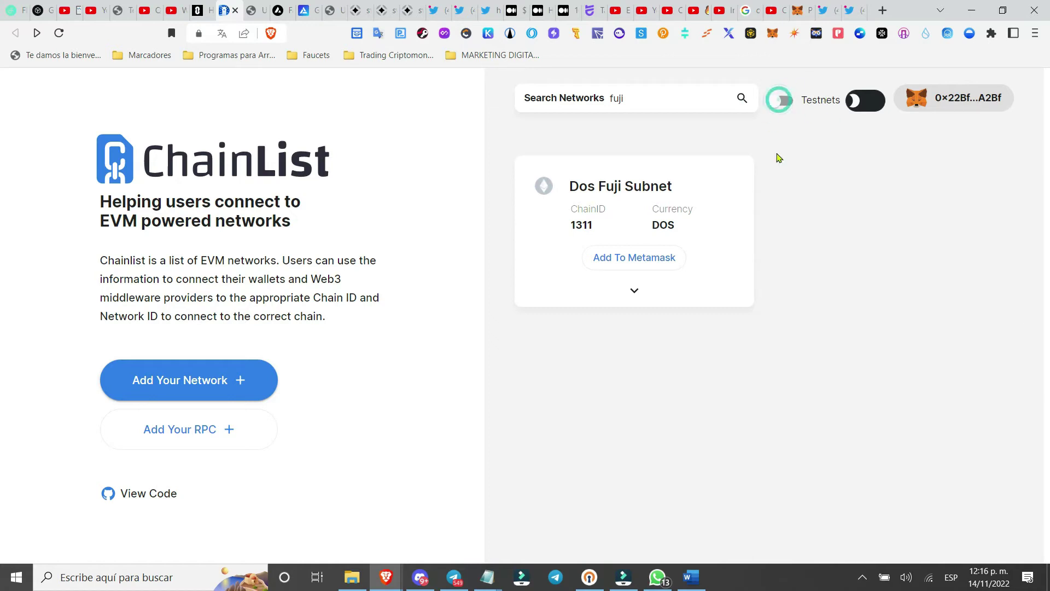
left_click(788, 107)
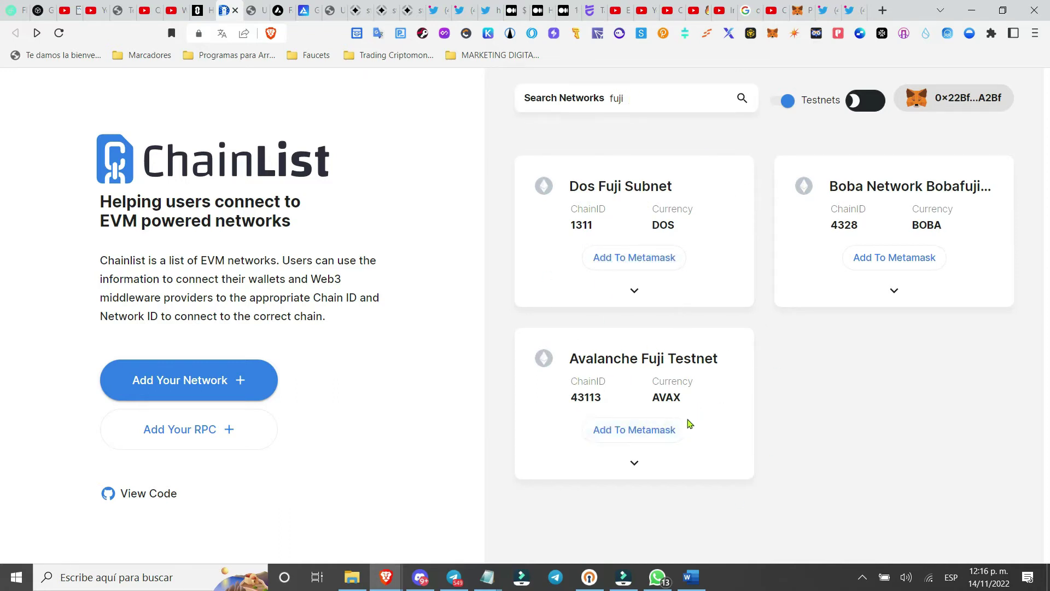
left_click(630, 429)
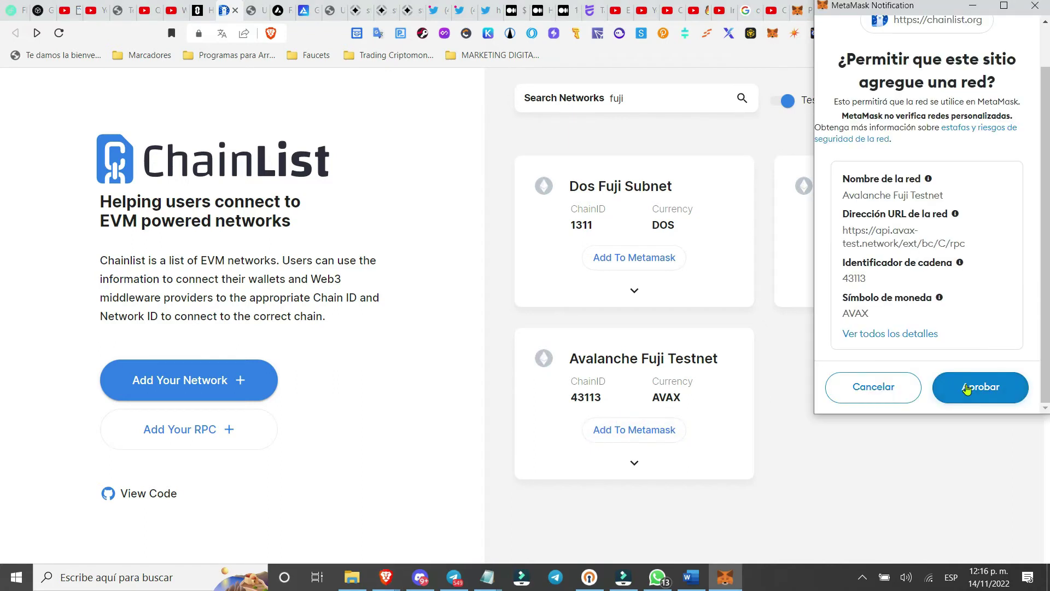
left_click(966, 386)
left_click(966, 387)
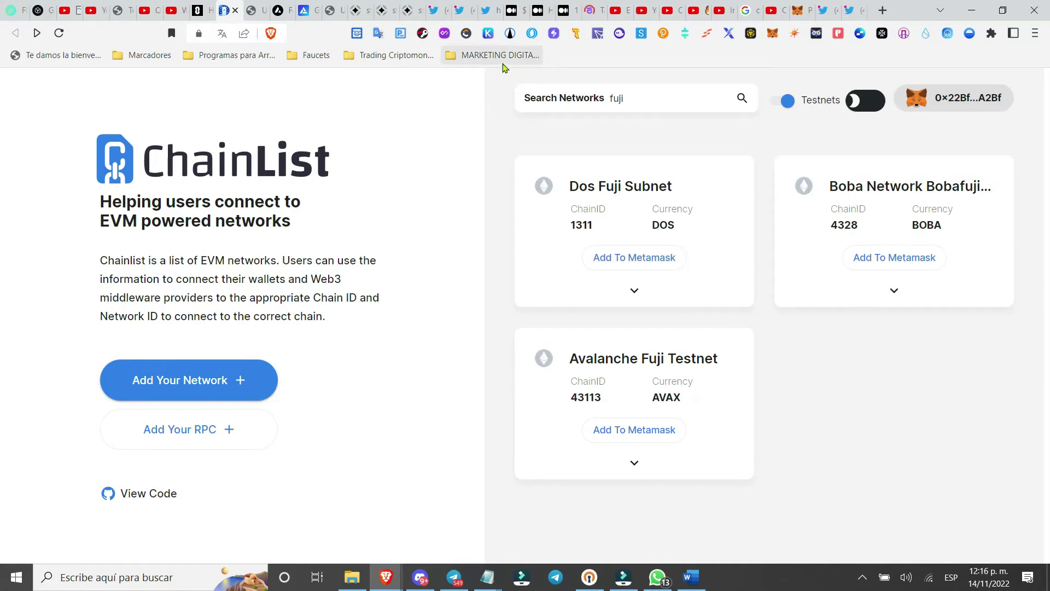
left_click(667, 259)
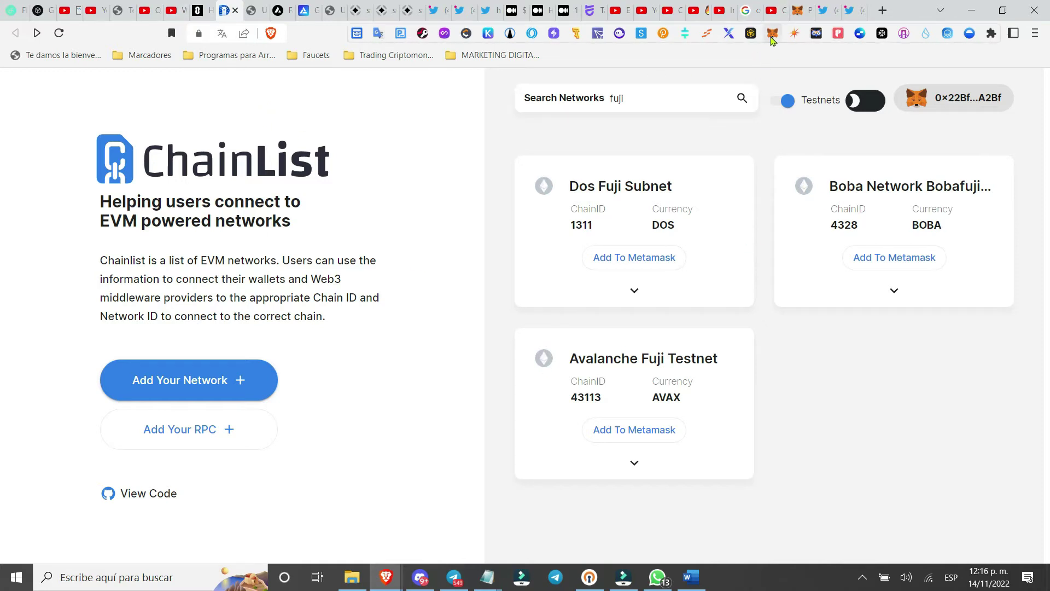
- Copy the Airdrop Metamask wallet address and request 2 AVAX for it on Fuji (C-Chain) from the Avalanche faucet
left_click(772, 37)
left_click(632, 112)
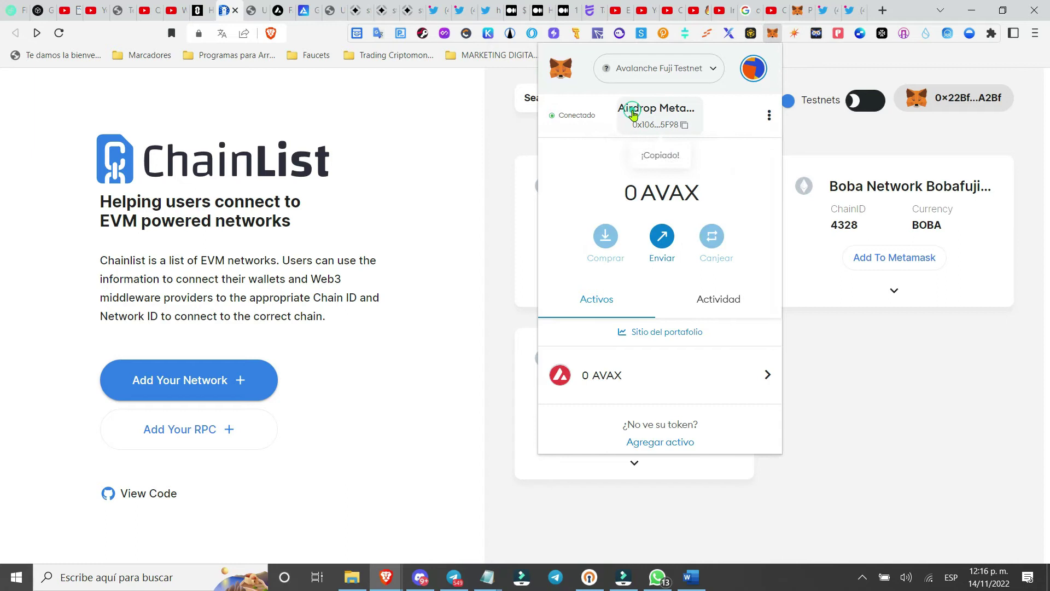
left_click(278, 10)
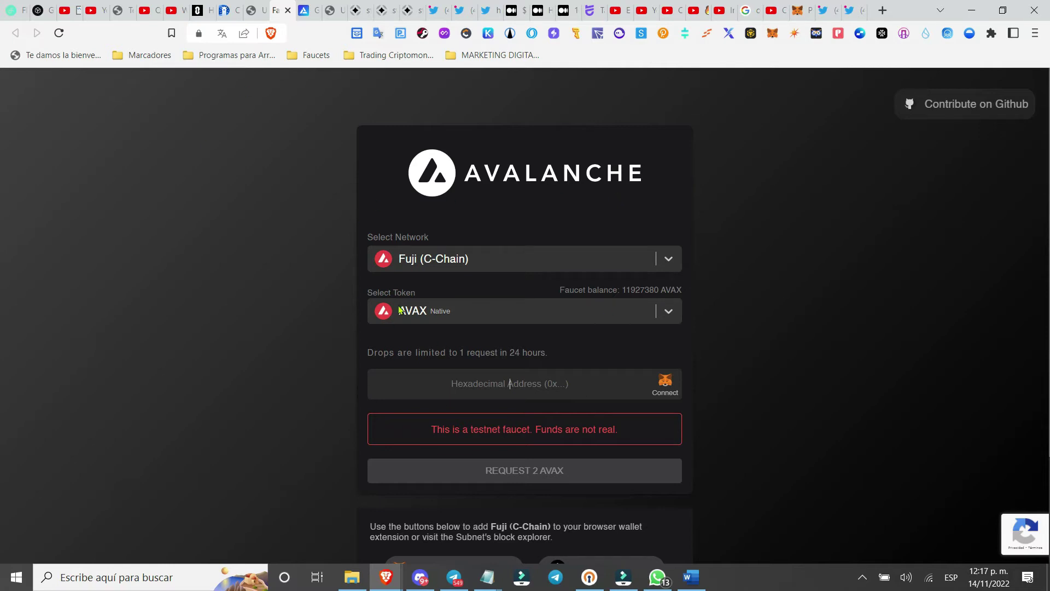
key("ctrl+v")
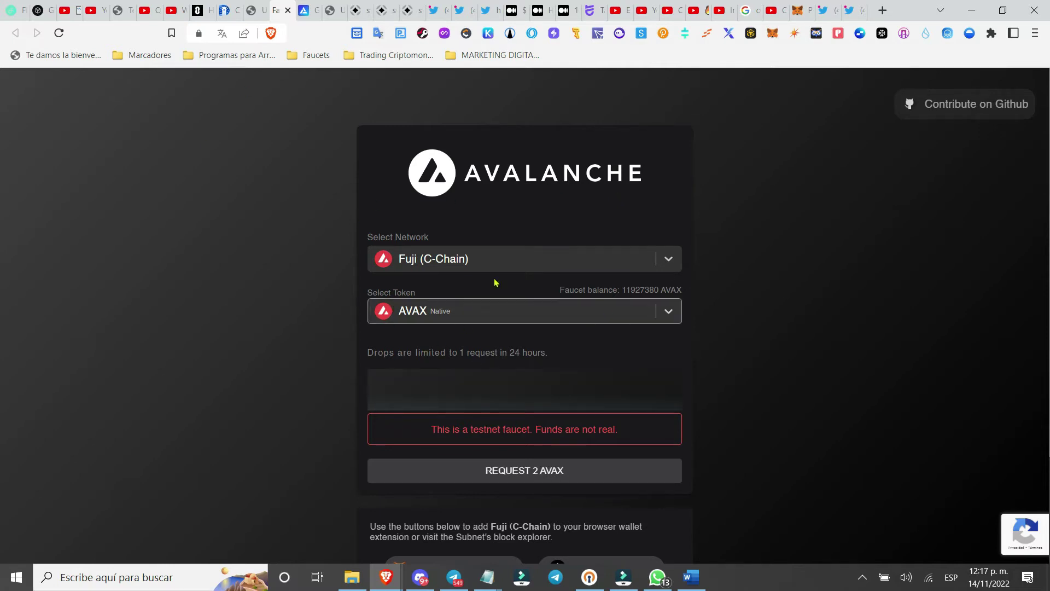
left_click(527, 474)
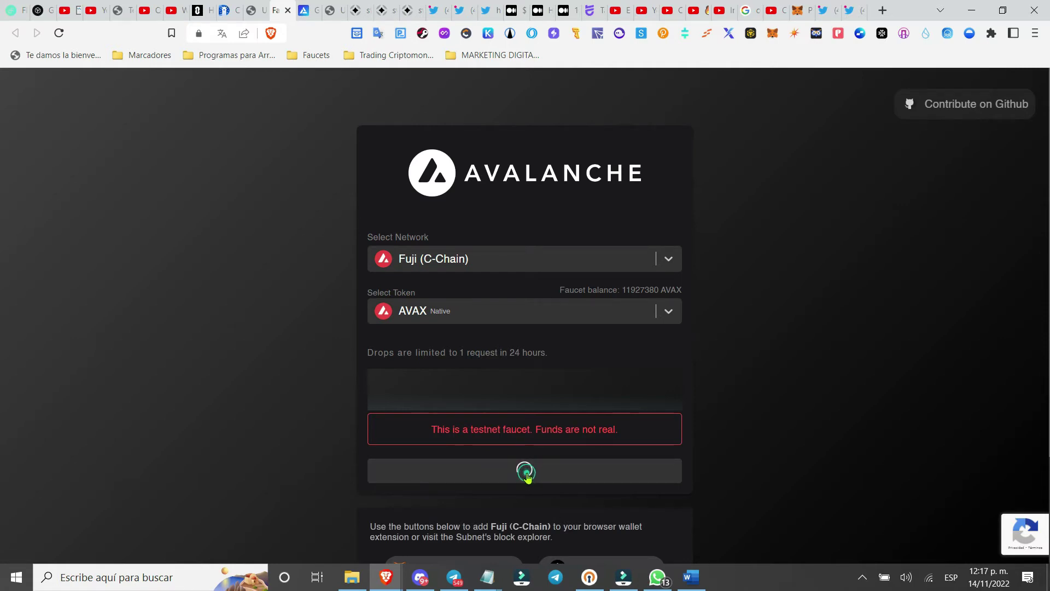
- Check the MetaMask wallet for the AVAX requested from the faucet
left_click(772, 34)
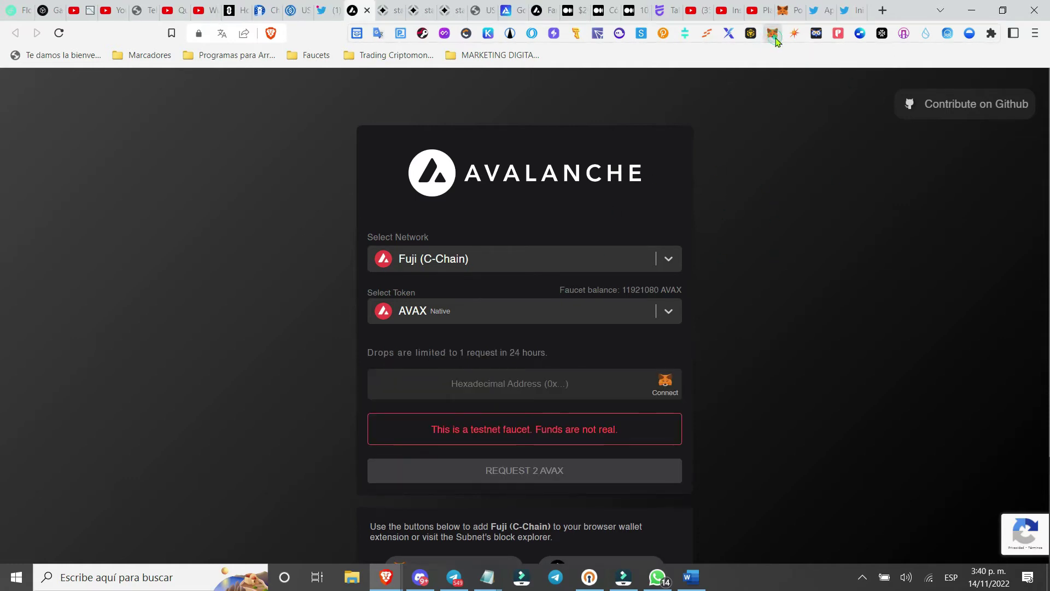
left_click(773, 35)
left_click(306, 162)
- Examine the USDC Testnet Faucet's AVAX request form and the matching tweet, and check the wallet's assets on Avalanche Fuji Testnet
left_click(296, 10)
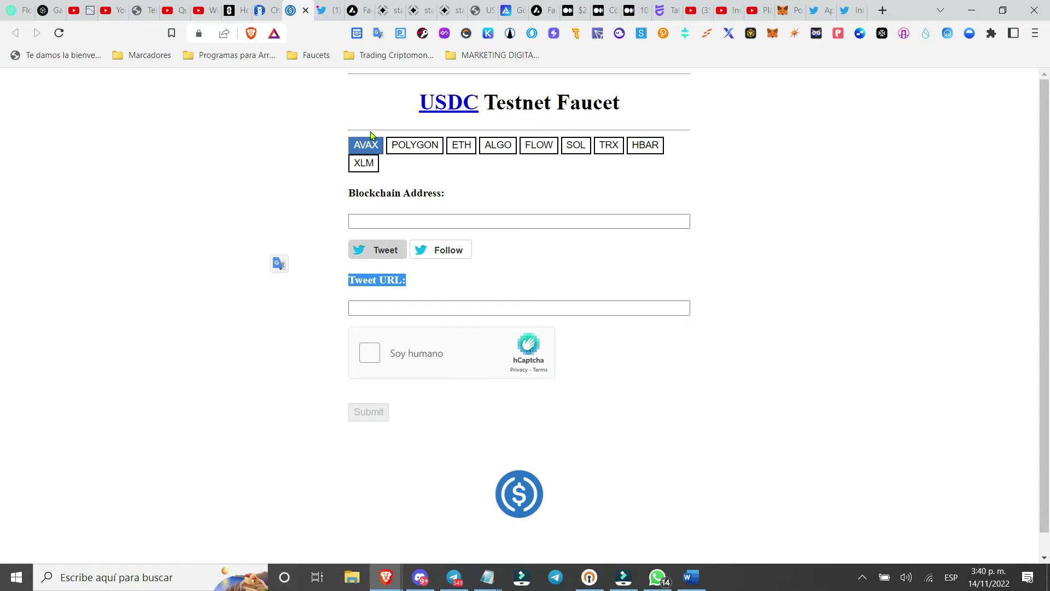
left_click(420, 225)
left_click(419, 219)
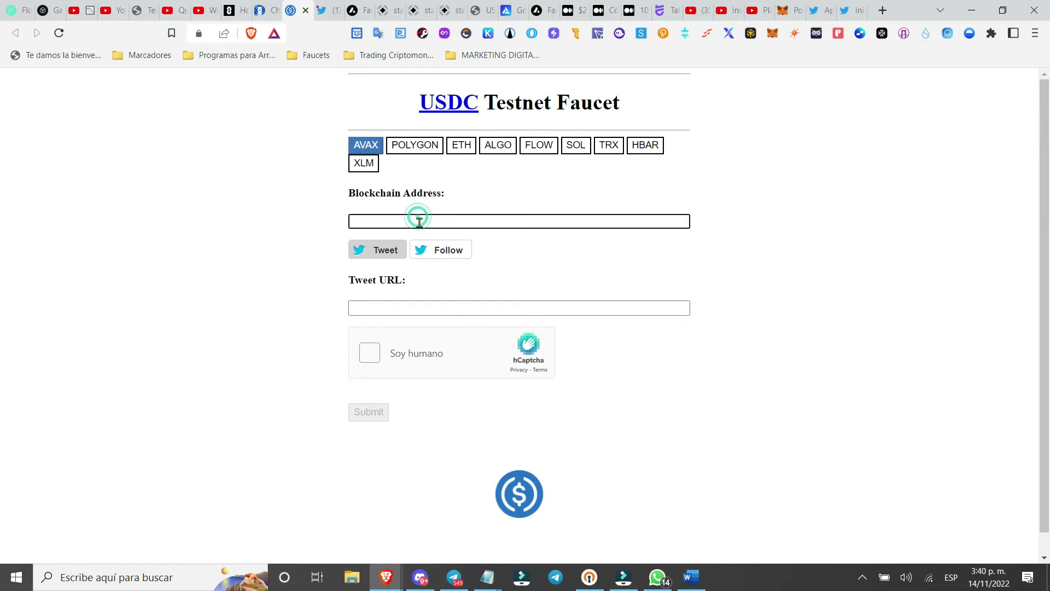
left_click(427, 309)
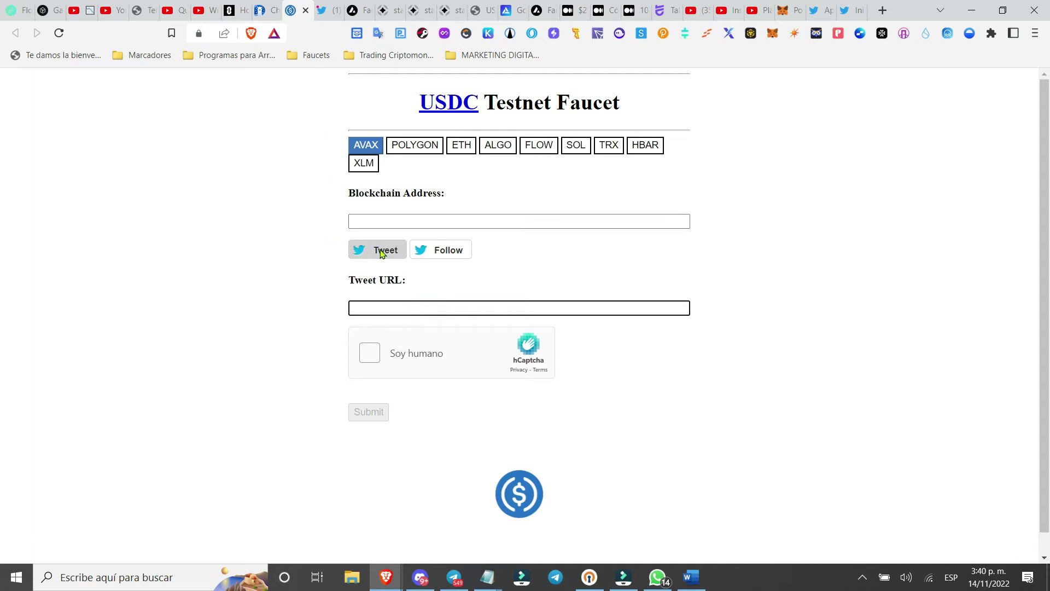
key("ctrl+Tab")
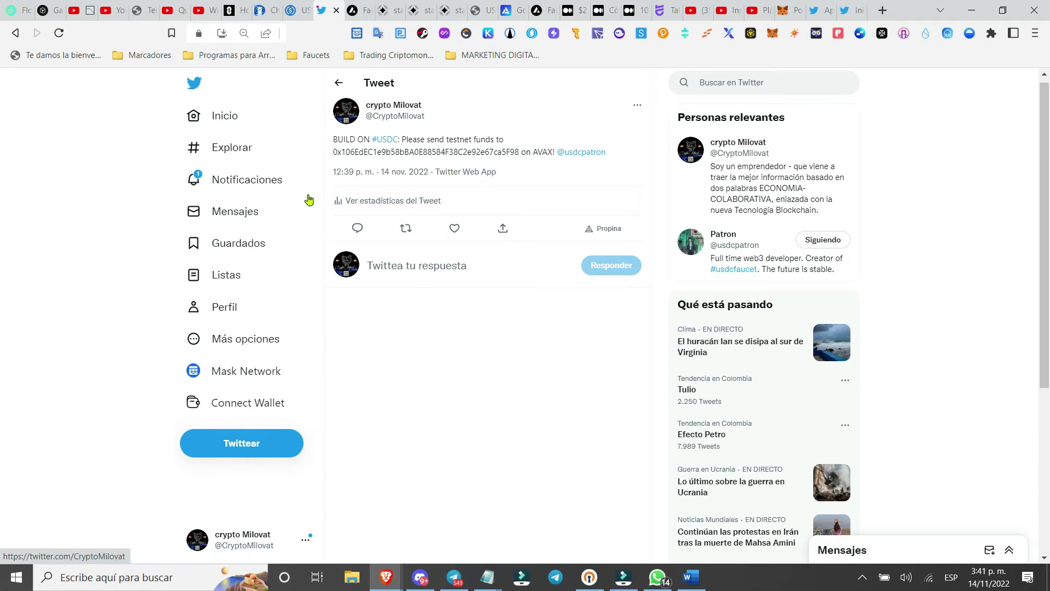
key("ctrl+shift+Tab")
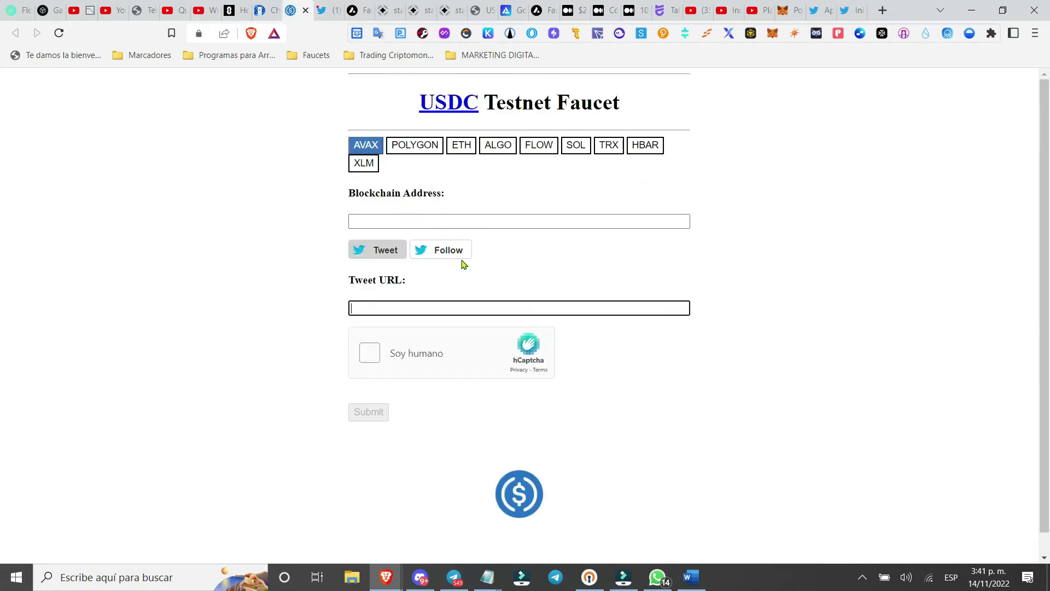
key("ctrl+Tab")
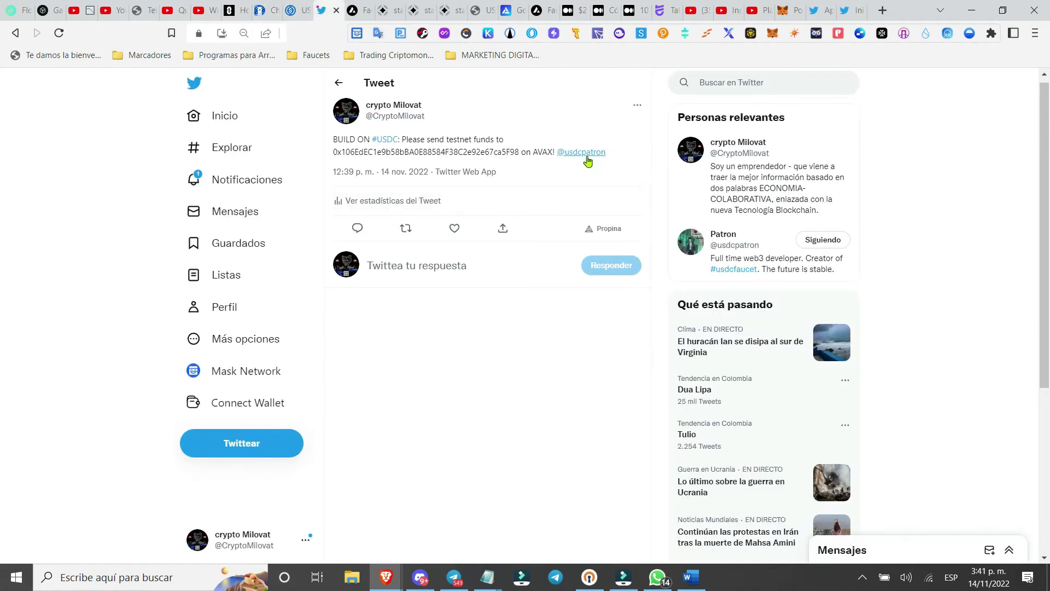
key("ctrl+shift+Tab")
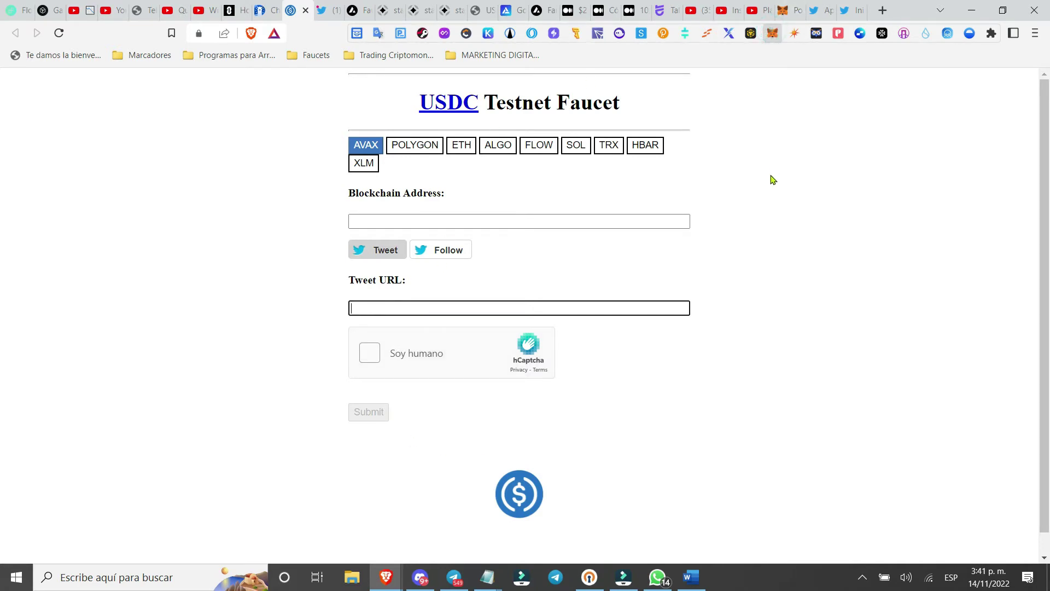
key("alt+shift+m")
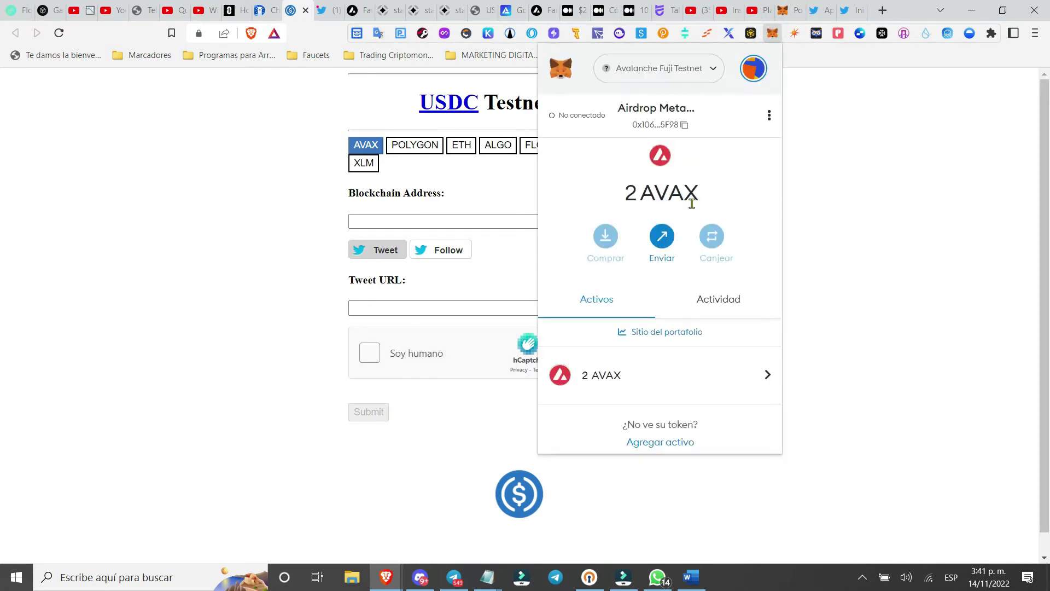
scroll(656, 281, "down", 1)
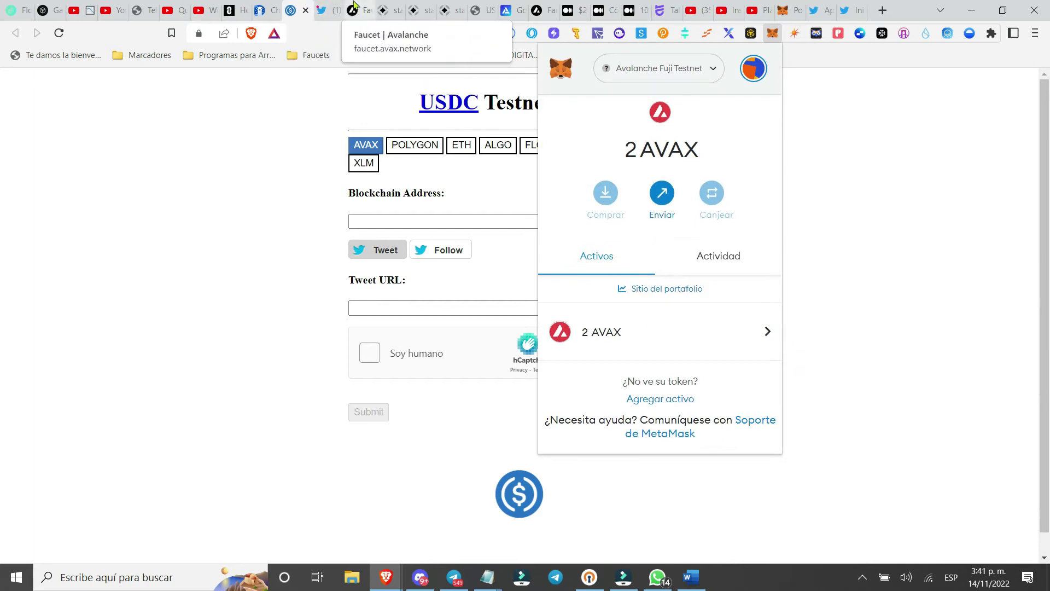
- On the LayerZero USDC bridge, examine the options for adding gas on the destination and close them without adding any
left_click(479, 10)
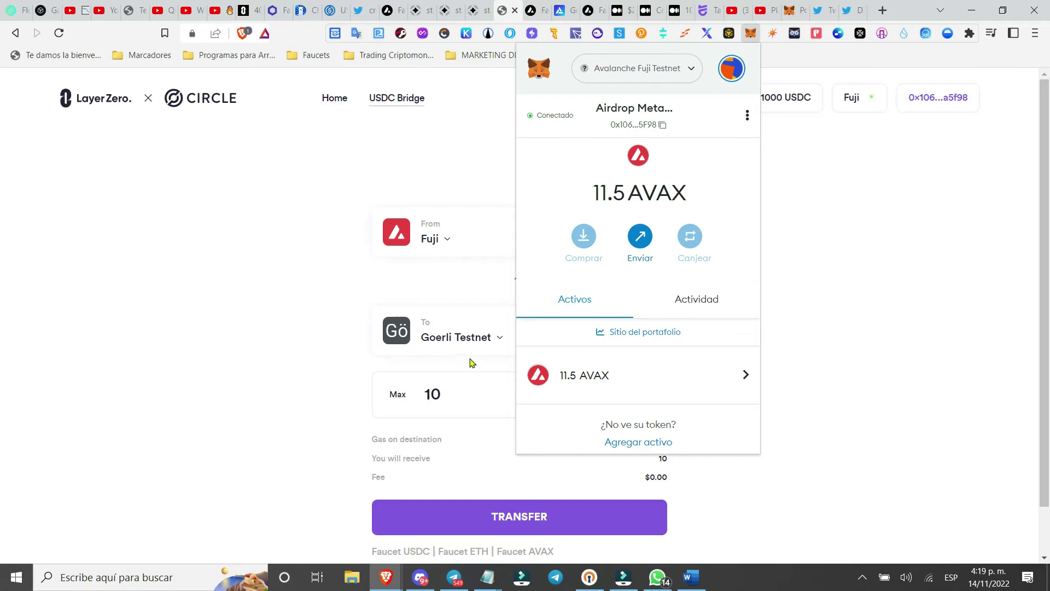
left_click(470, 150)
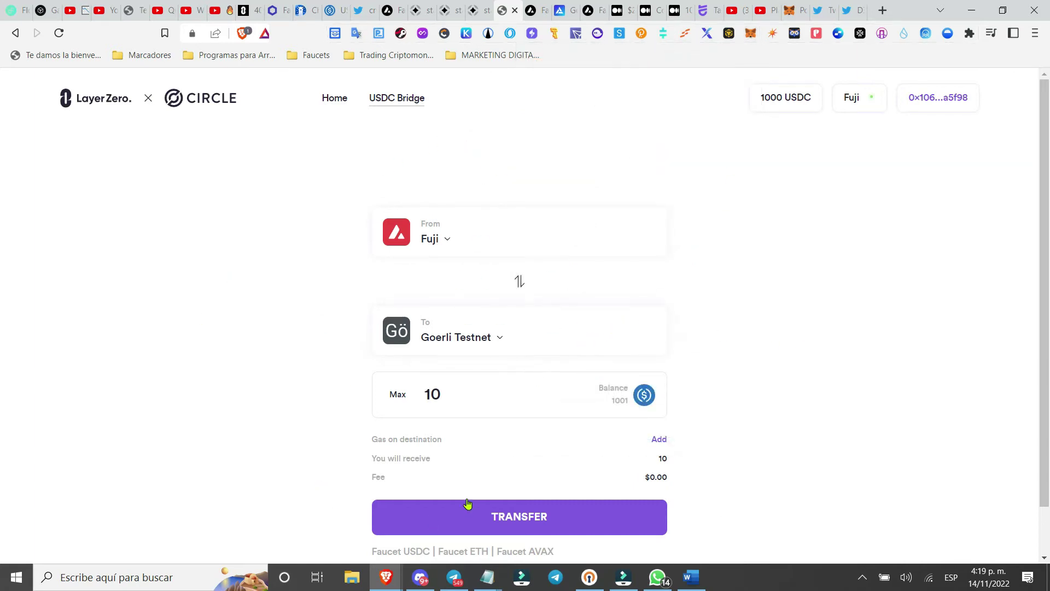
left_click(659, 440)
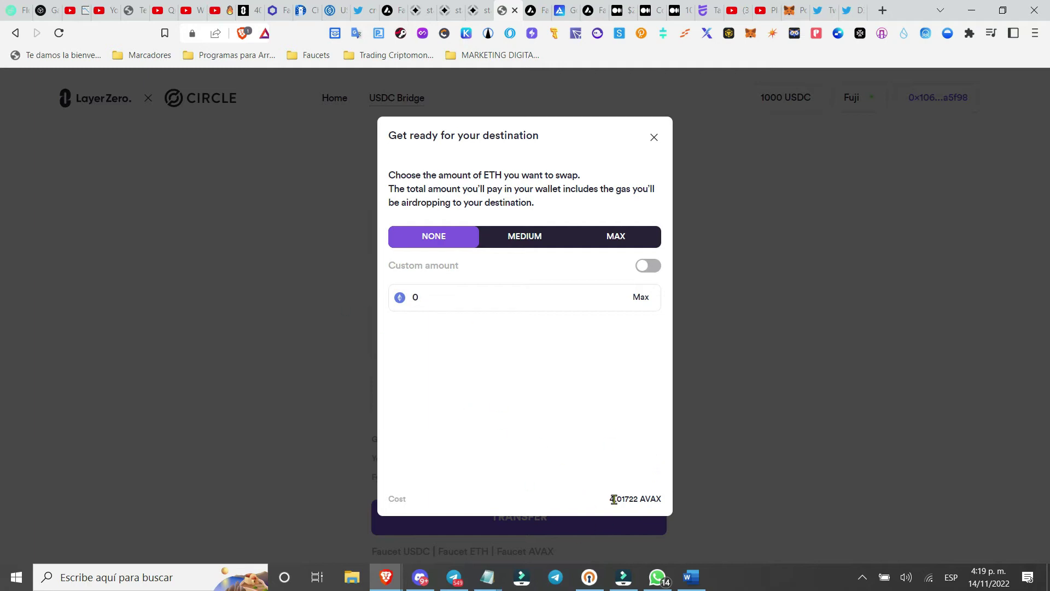
left_click(767, 340)
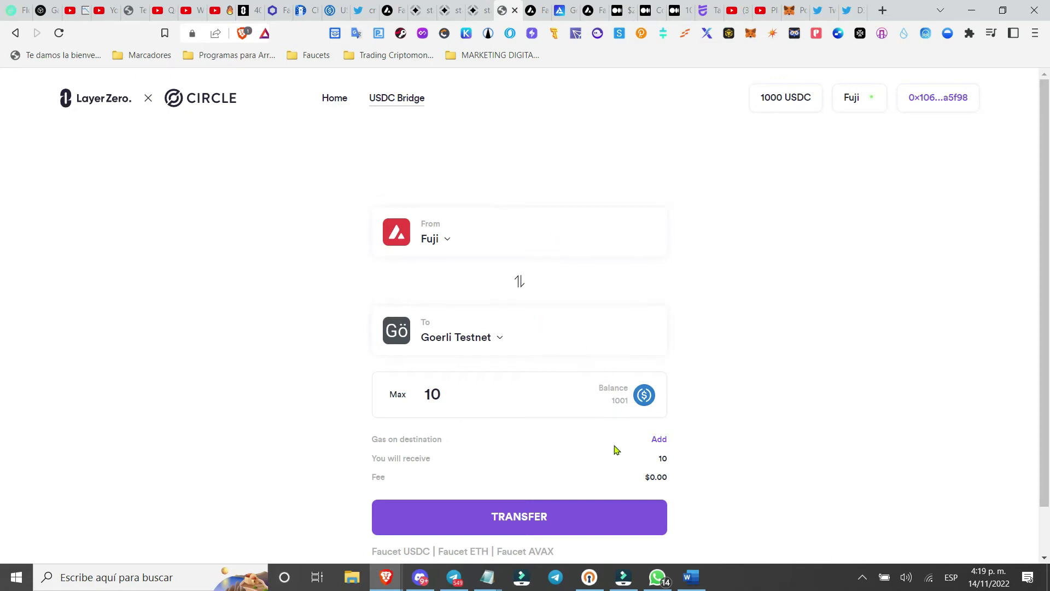
- Transfer 10 USDC from Fuji to Goerli Testnet, confirming both the USDC access permission and the transaction in MetaMask
left_click(519, 514)
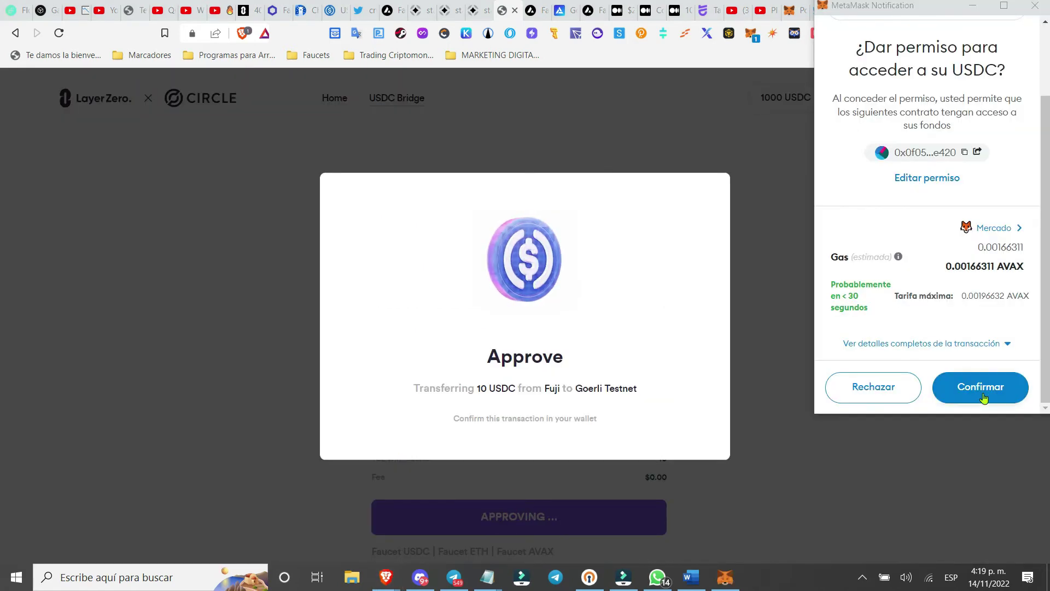
left_click(983, 393)
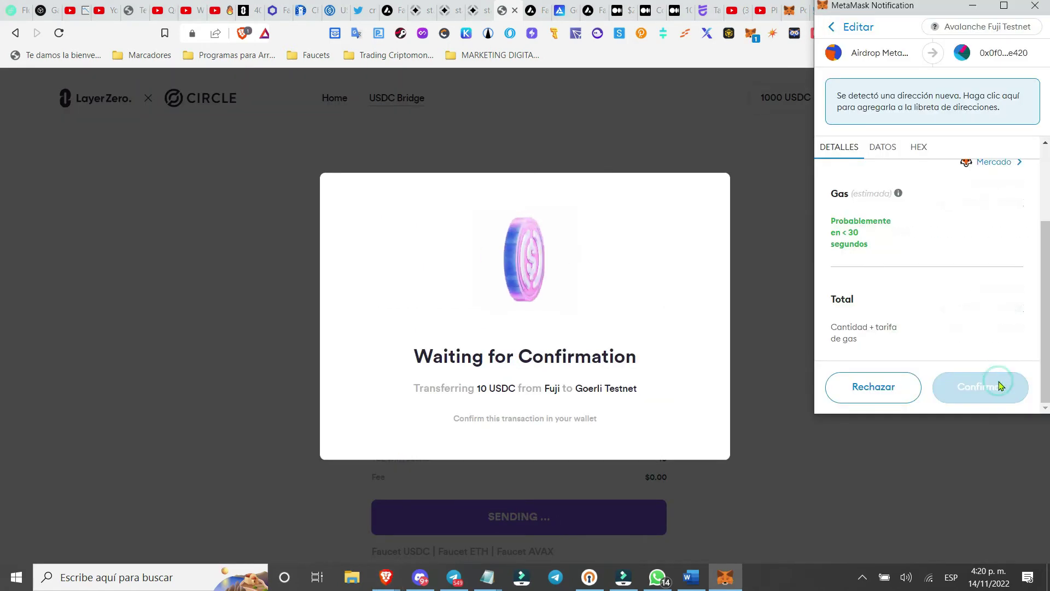
left_click(985, 390)
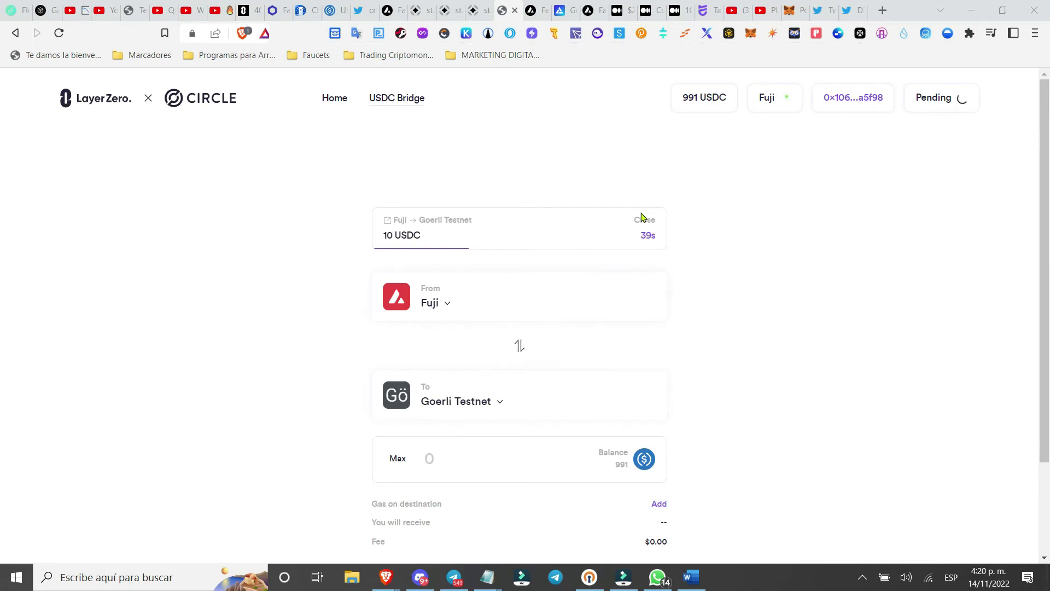
- Reverse the bridge direction to Goerli Testnet to Fuji, review the form, and restore Fuji to Goerli Testnet
scroll(806, 314, "down", 3)
scroll(820, 331, "up", 3)
left_click(520, 347)
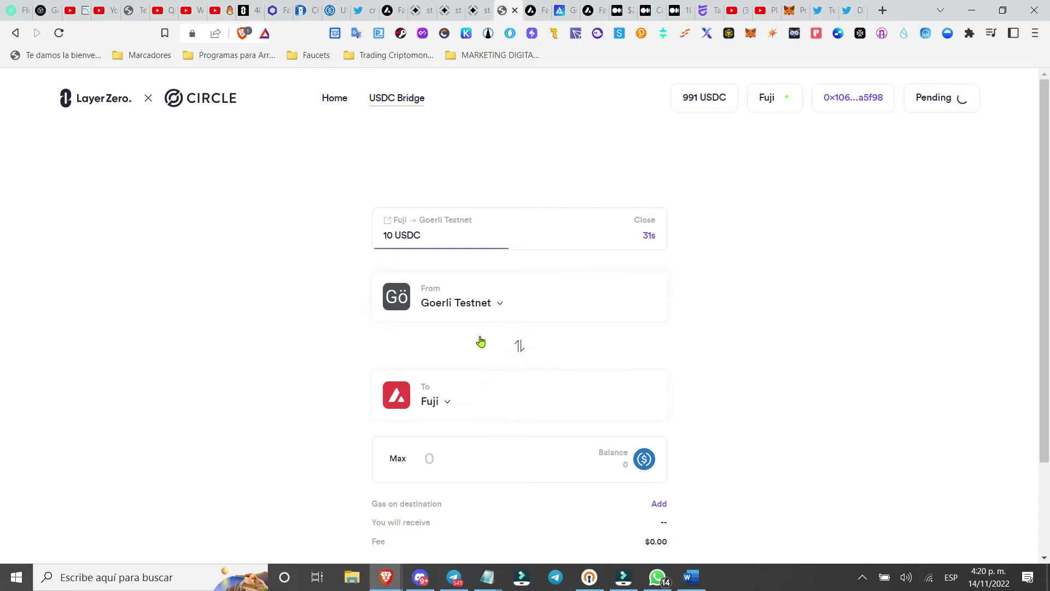
scroll(338, 357, "down", 2)
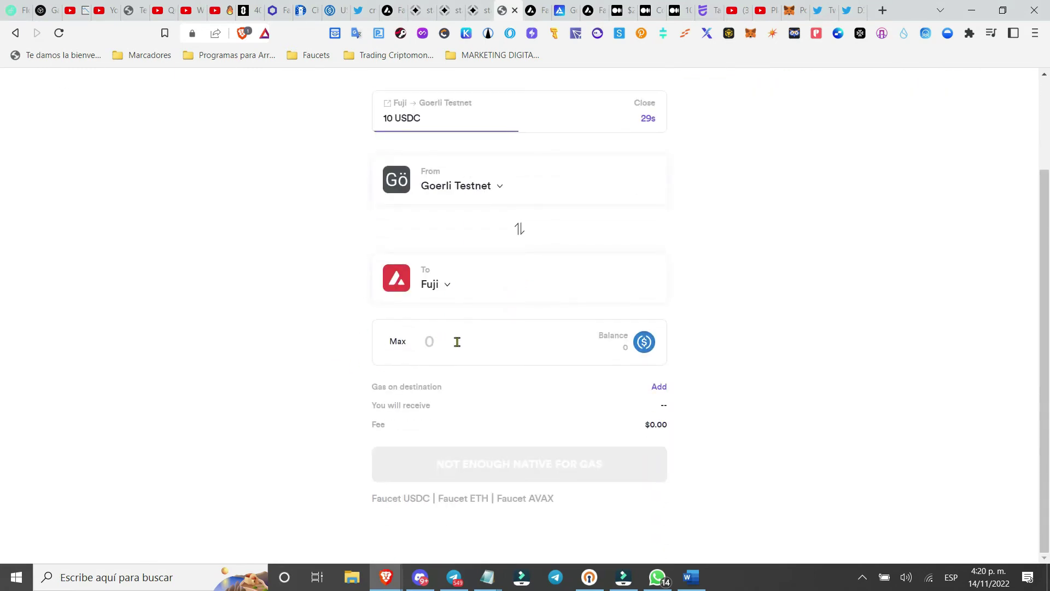
scroll(539, 358, "up", 1)
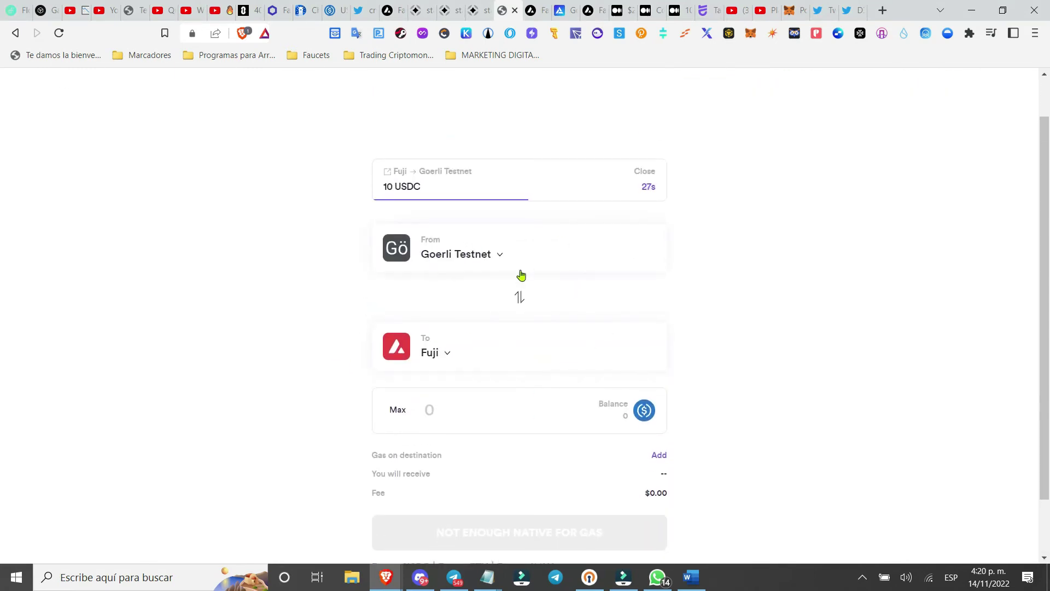
left_click(518, 300)
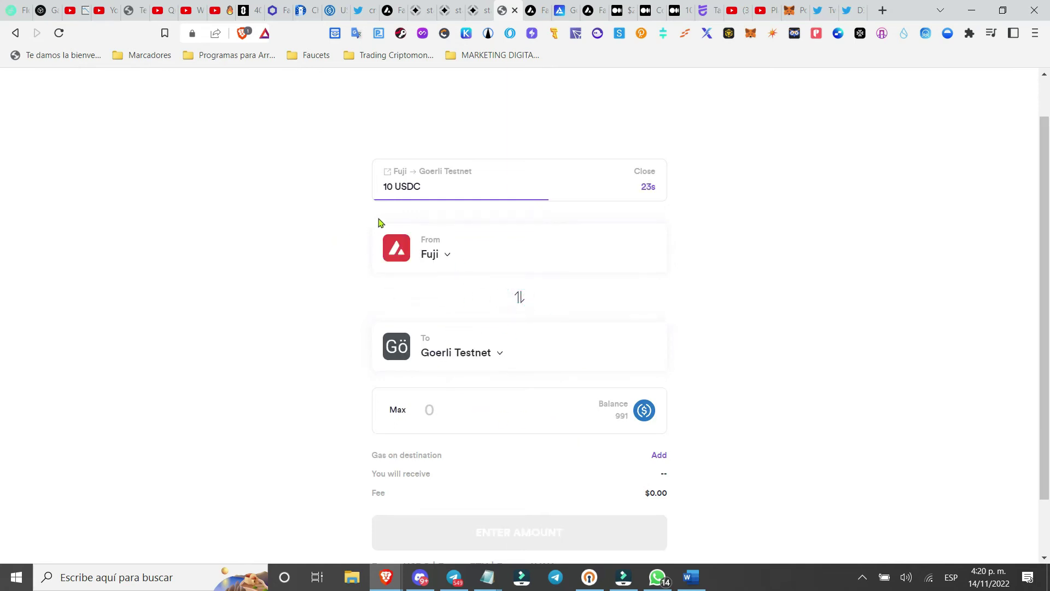
scroll(355, 257, "up", 1)
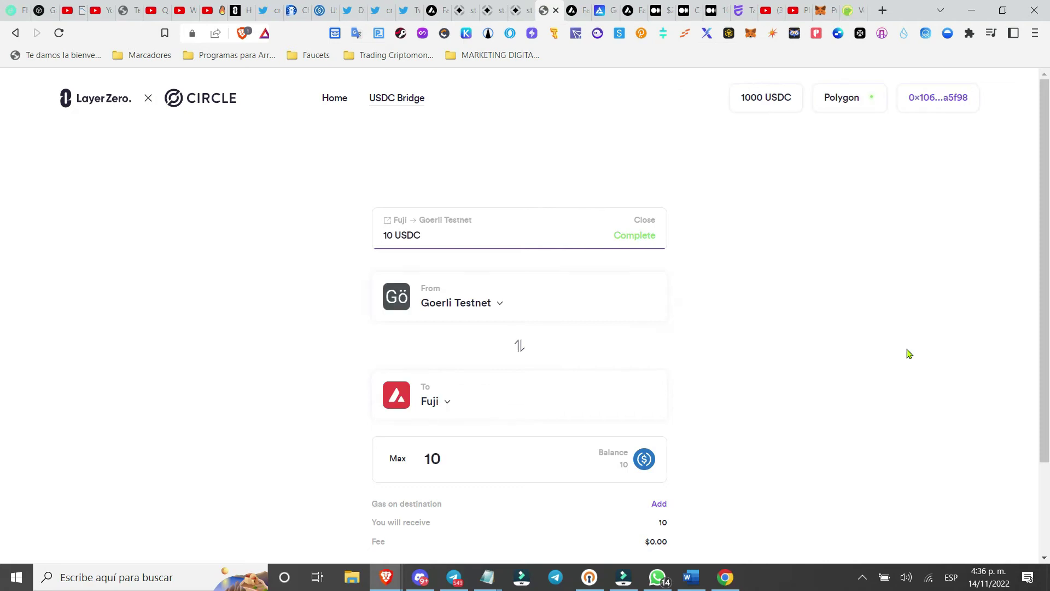
- Review the Twitter thread's instructions for bridging USDC back and for using the Stargate Finance bridge
left_click(351, 10)
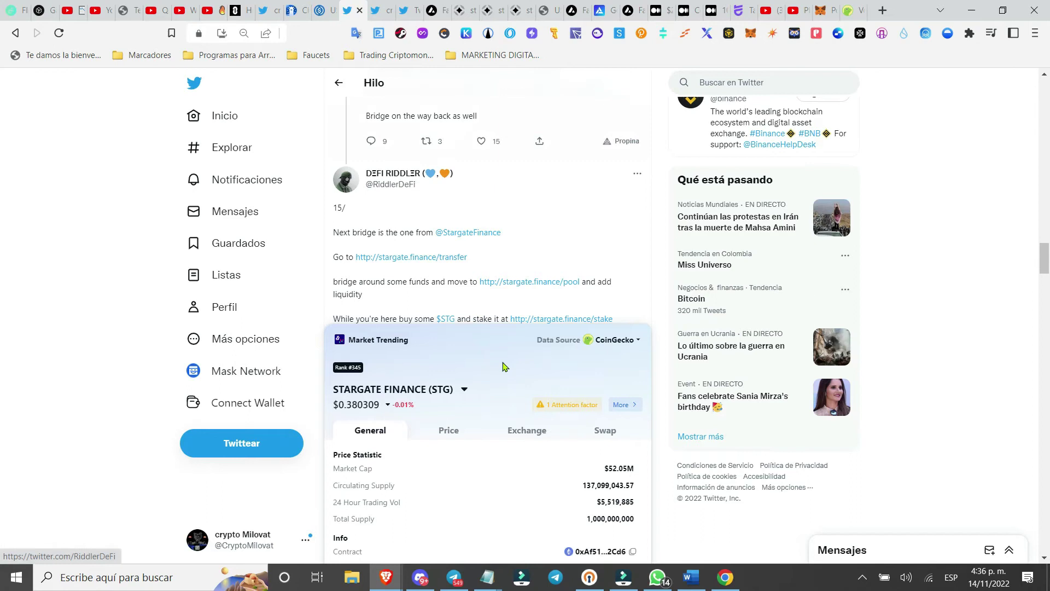
scroll(454, 263, "up", 7)
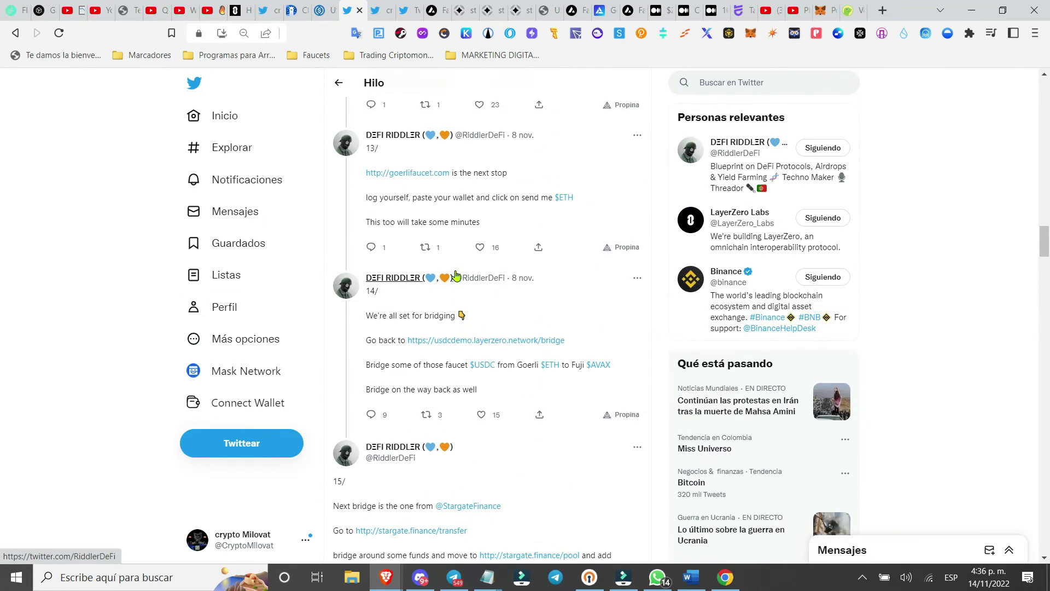
scroll(454, 262, "down", 9)
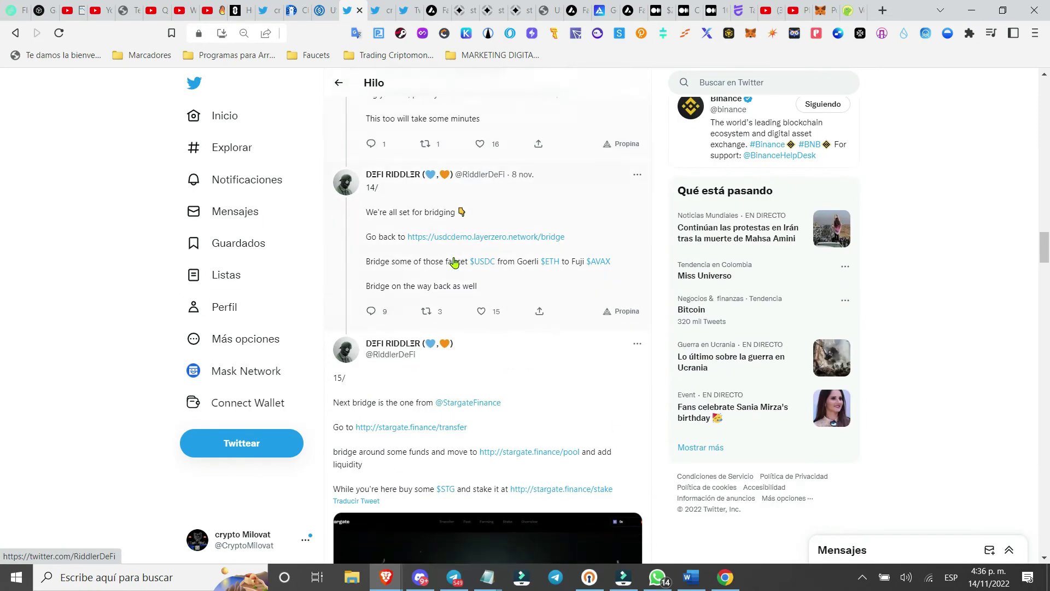
scroll(450, 155, "up", 1)
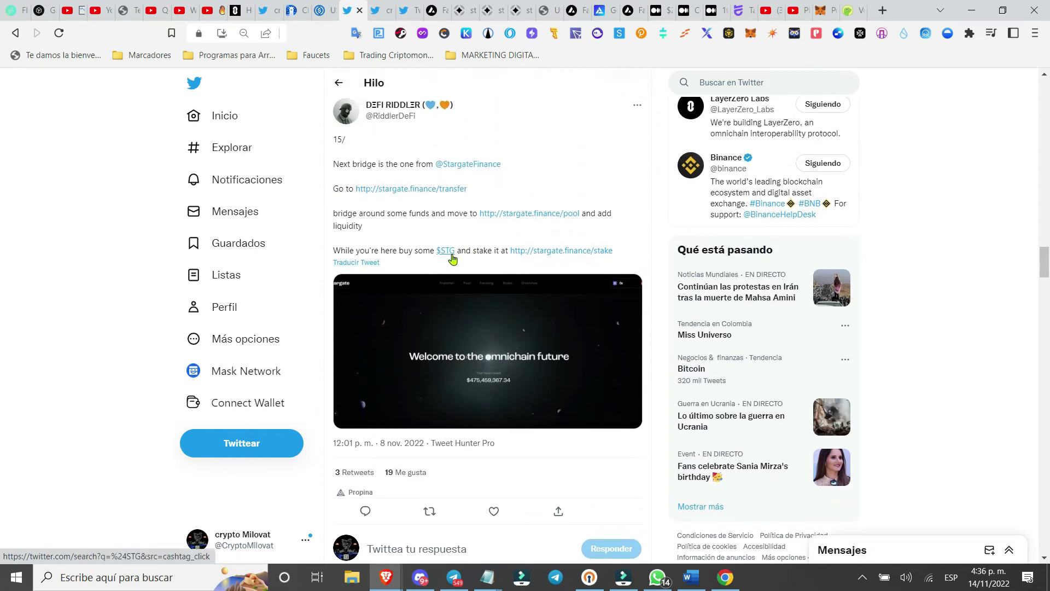
- On CoinGecko's Stargate Finance (STG) page, copy the token's Polygon POS contract address
left_click(851, 9)
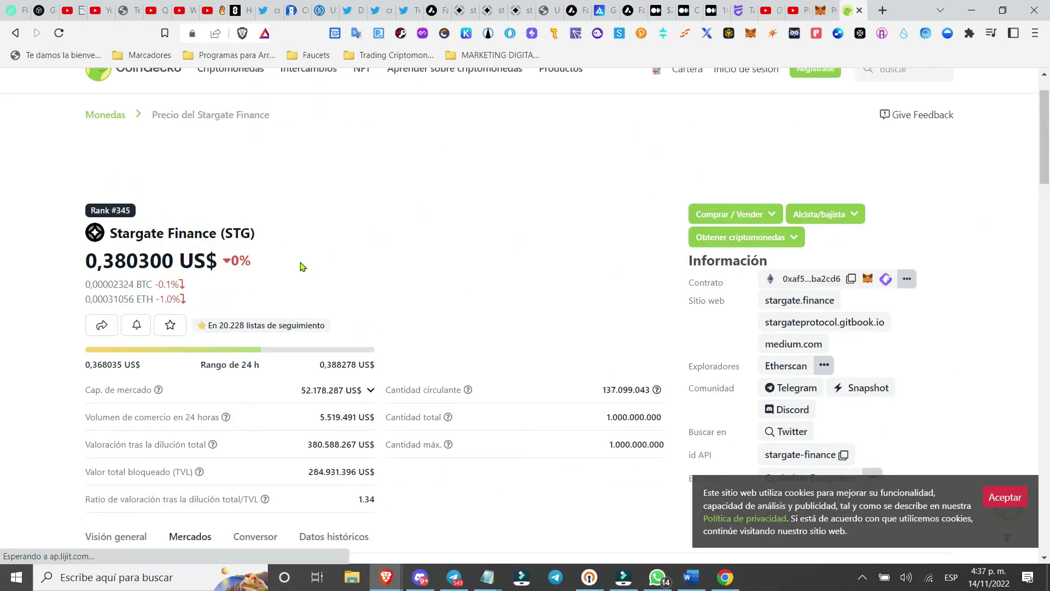
scroll(697, 290, "up", 1)
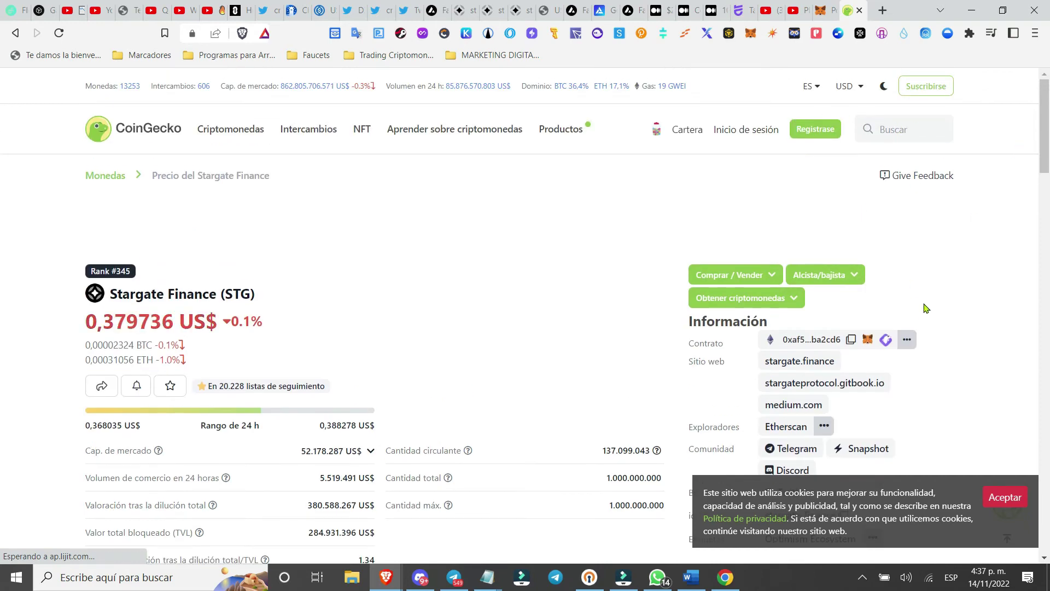
left_click(906, 340)
scroll(752, 383, "down", 1)
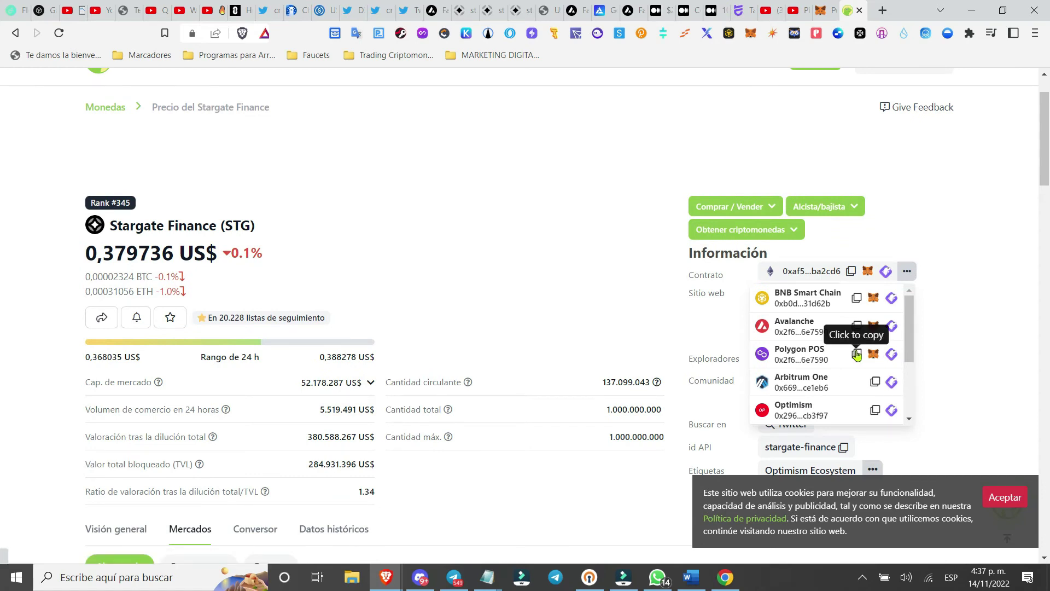
left_click(856, 354)
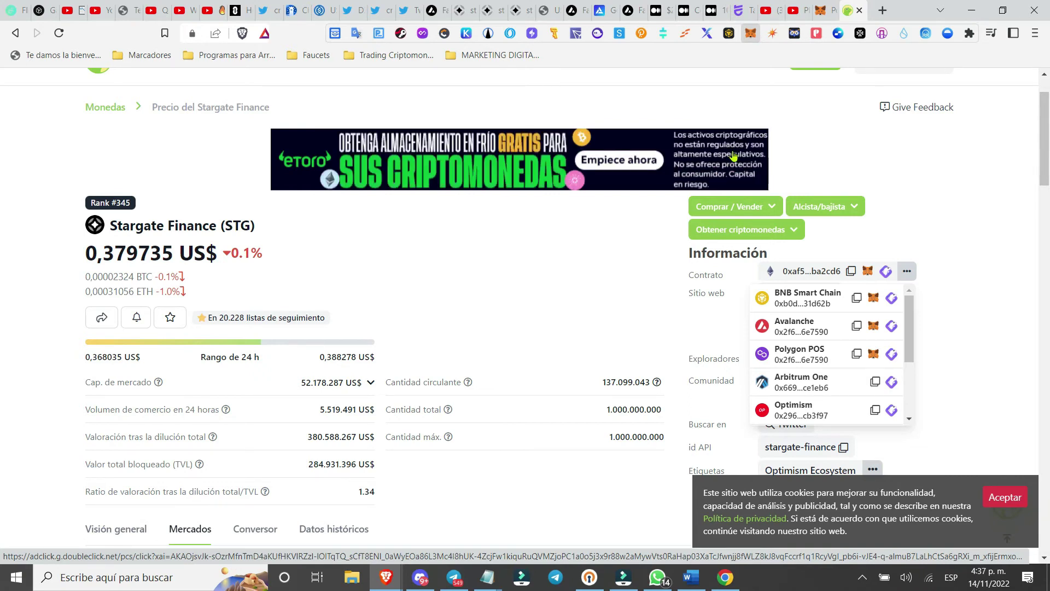
- View MetaMask's custom token import form on Polygon, close it, and check the wallet's assets for STG
left_click(751, 33)
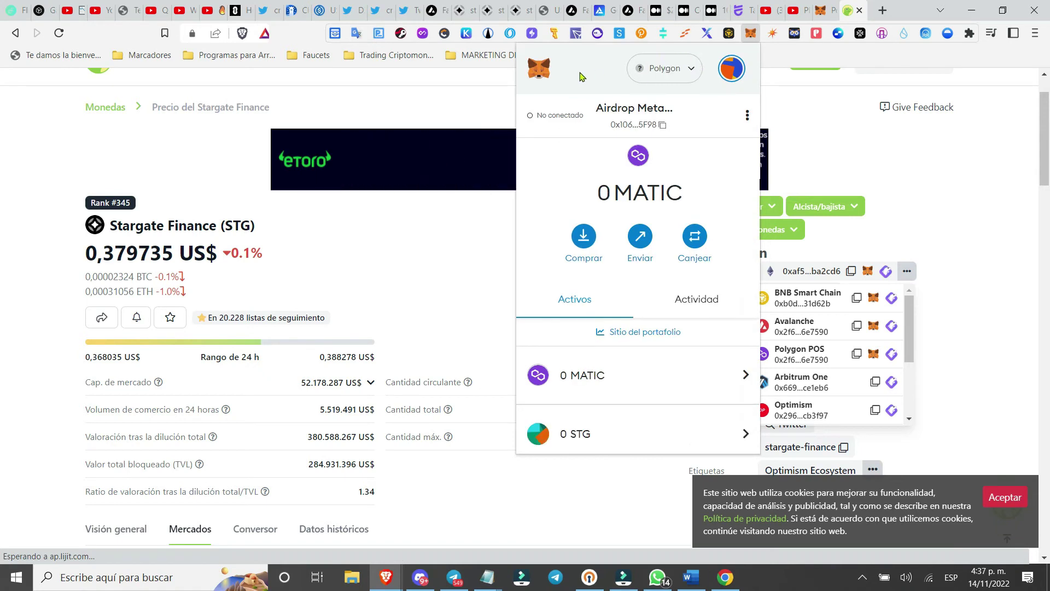
scroll(624, 356, "down", 3)
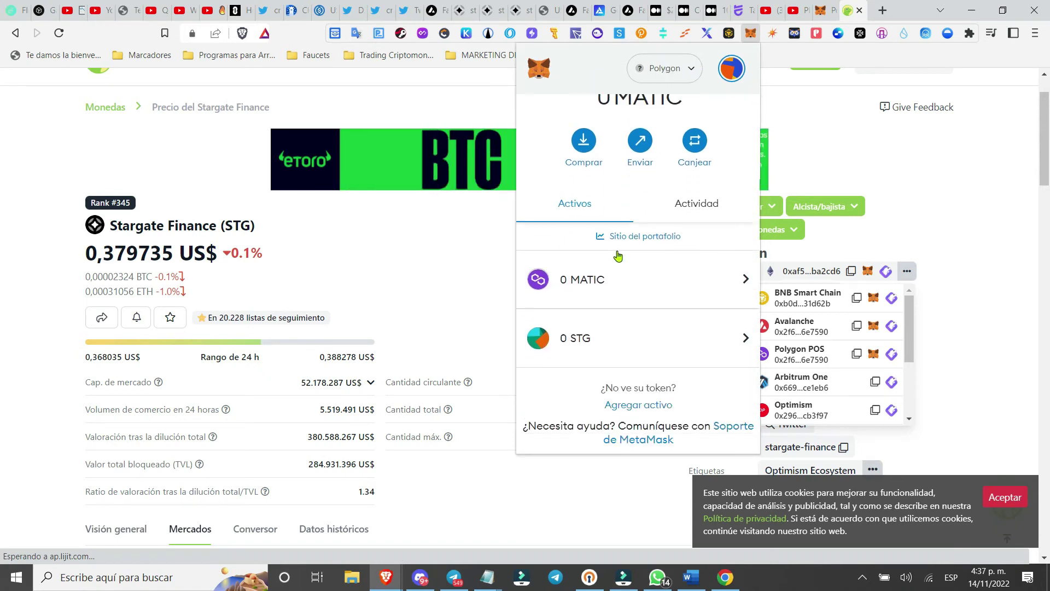
left_click(628, 406)
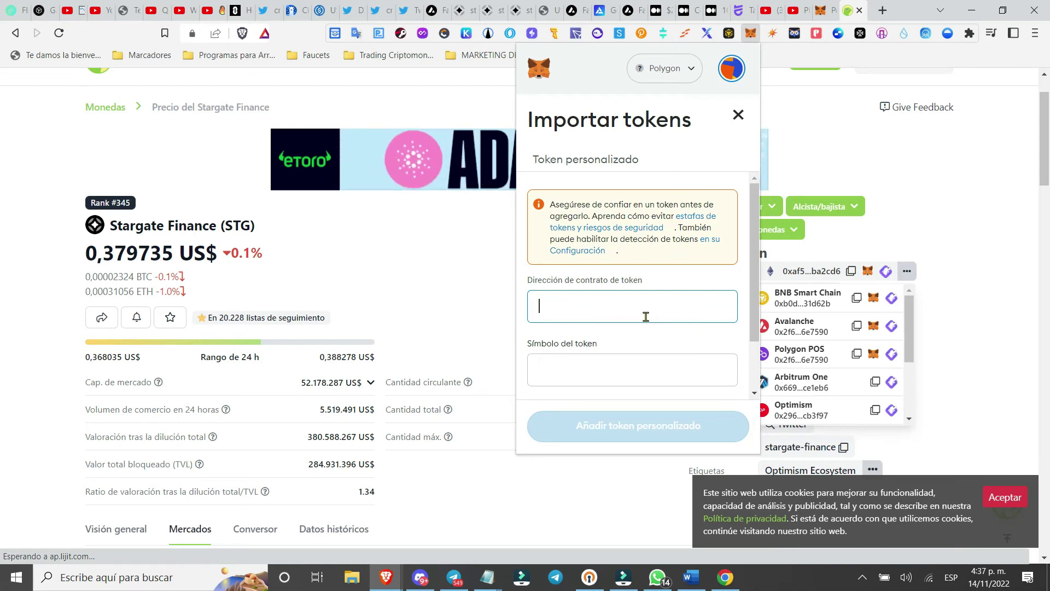
left_click(737, 115)
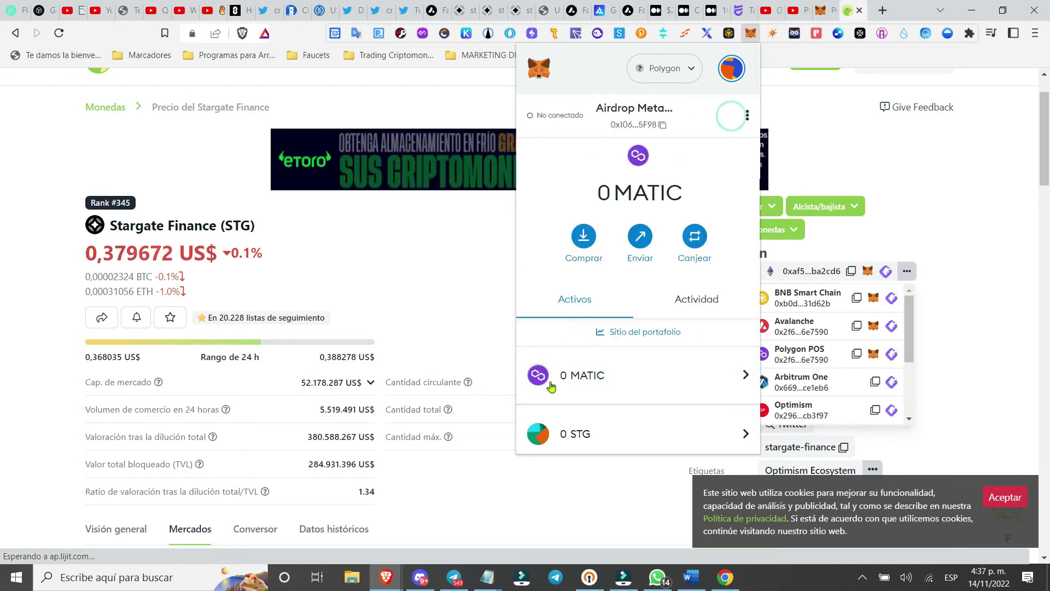
scroll(550, 387, "down", 2)
left_click(971, 203)
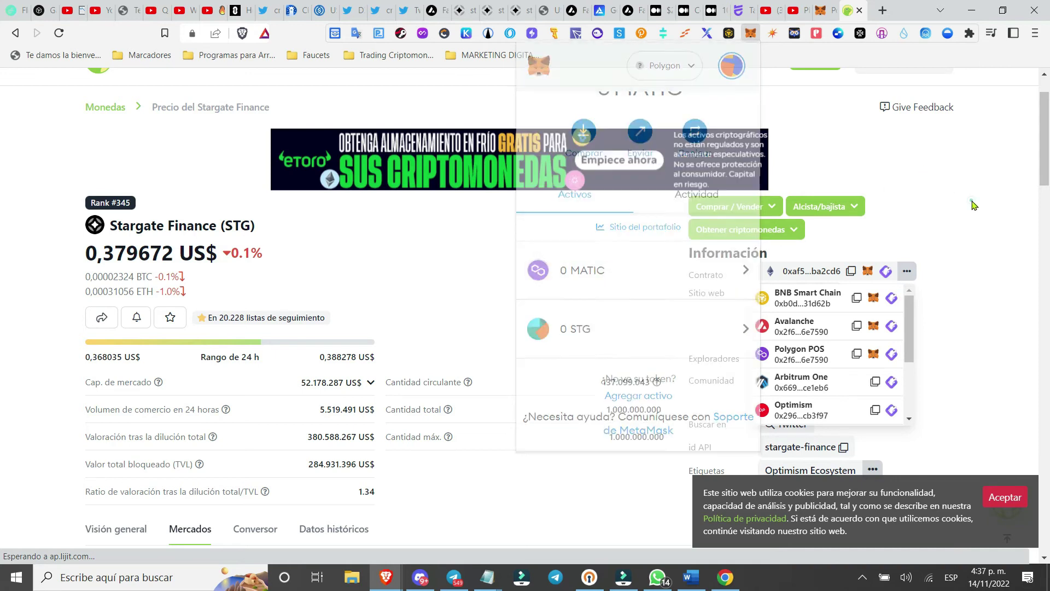
- Open Uniswap in a new browser tab and switch its swap network from Ethereum to Polygon
left_click(882, 12)
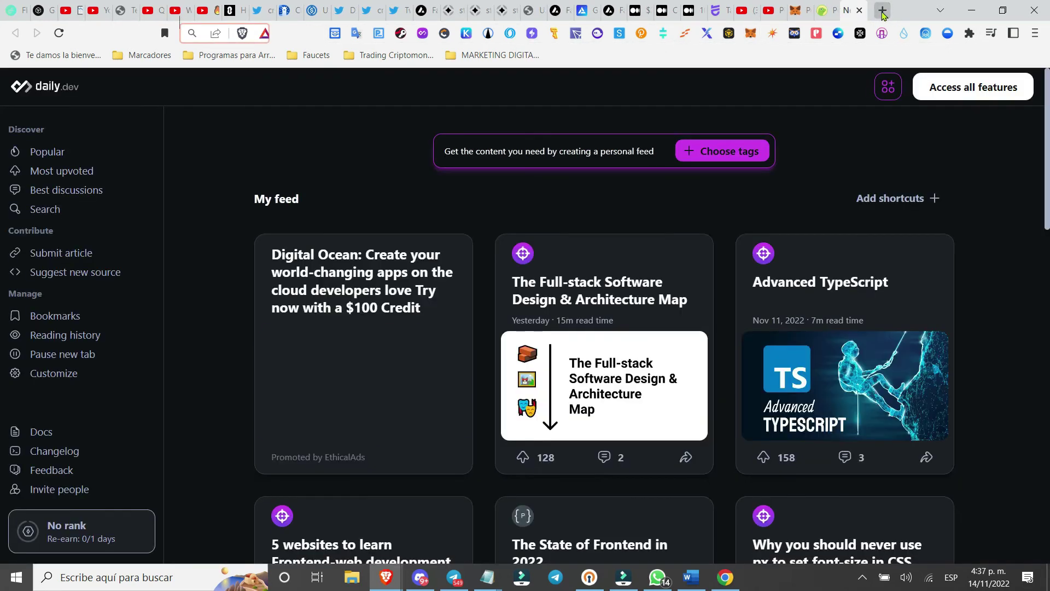
type("uni")
key("Return")
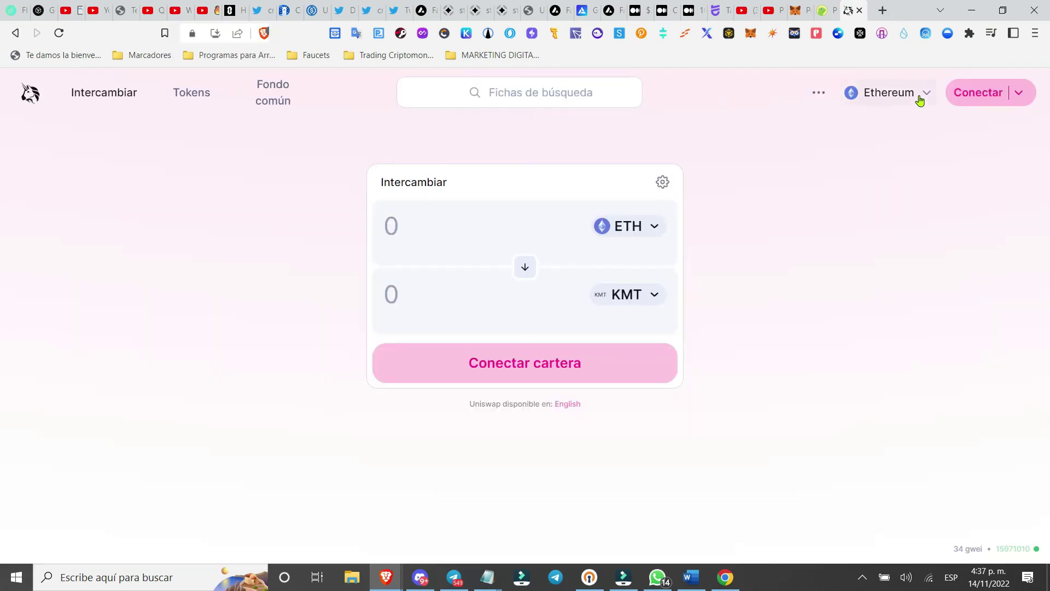
left_click(920, 100)
left_click(823, 175)
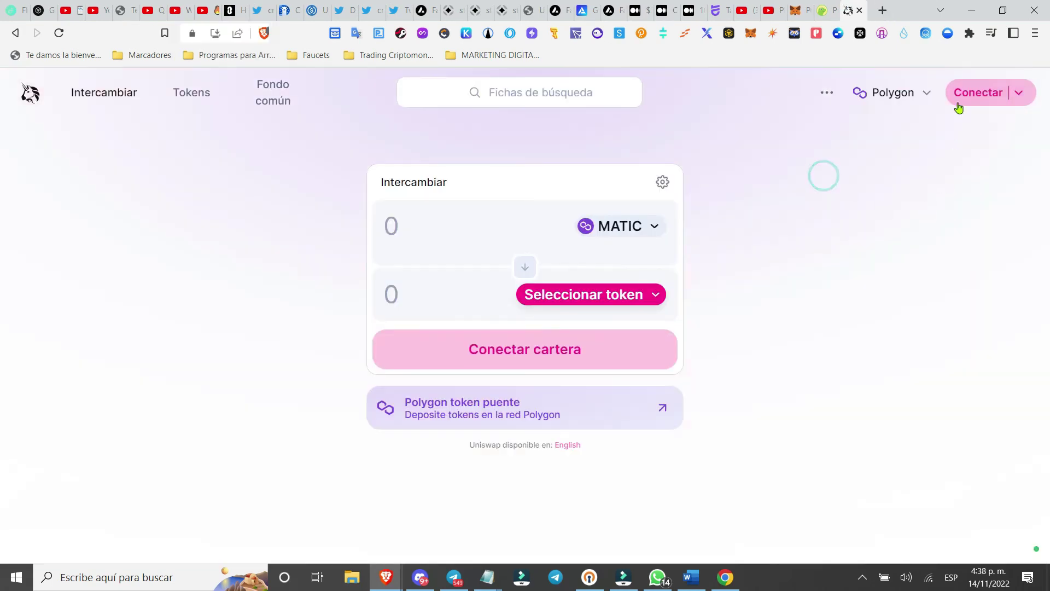